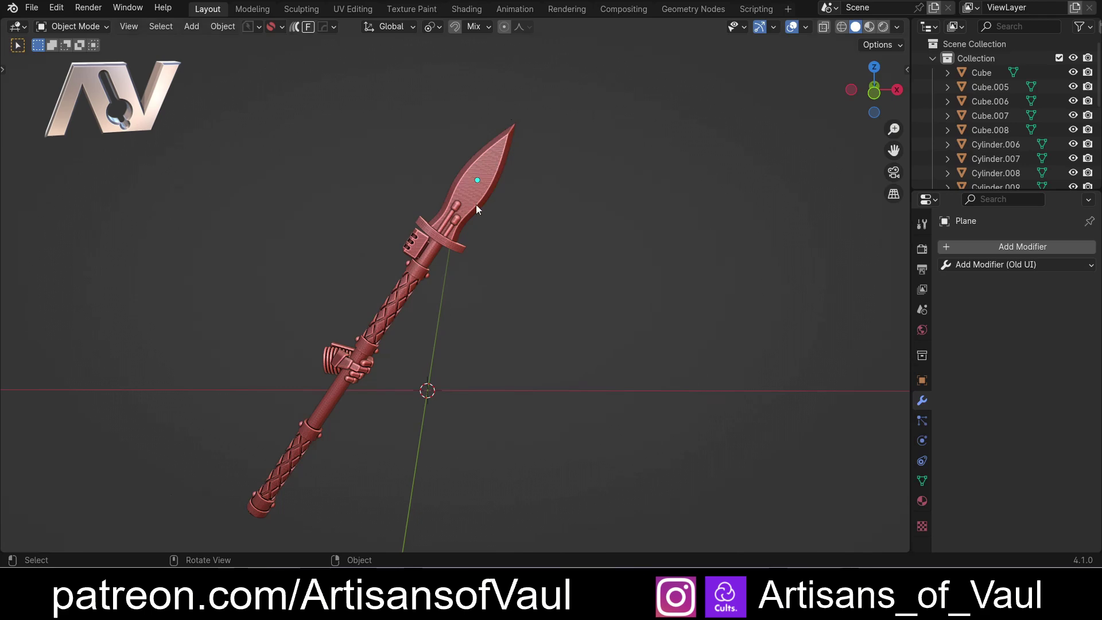
Cycle through the overlapping spear parts to select the blade, then switch it into Edit Mode.
left_click(418, 279)
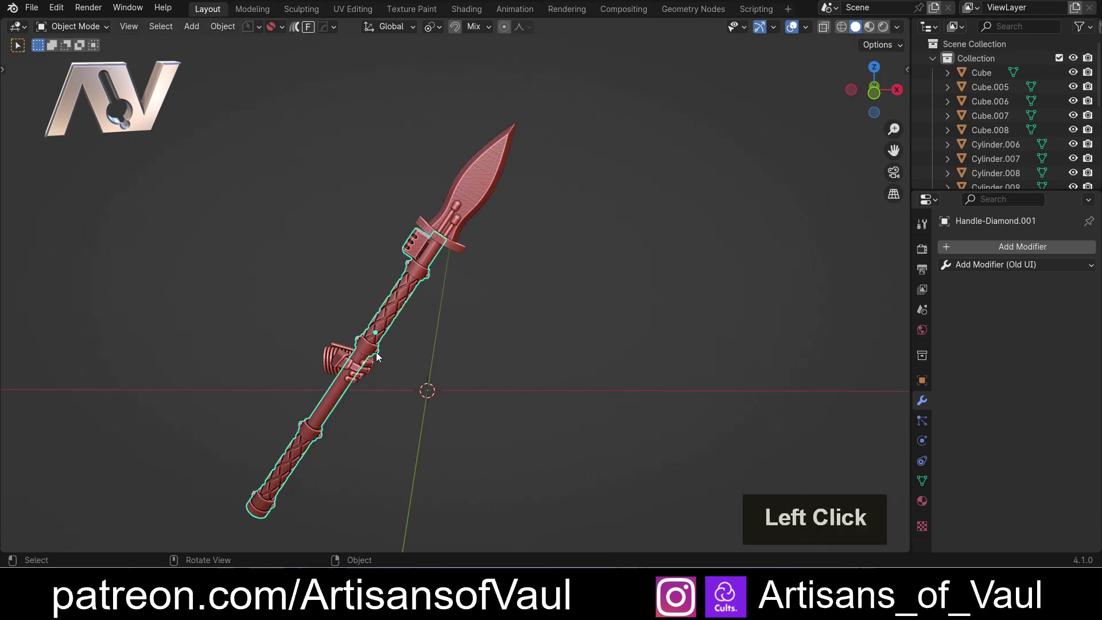
scroll(415, 329, "up", 4)
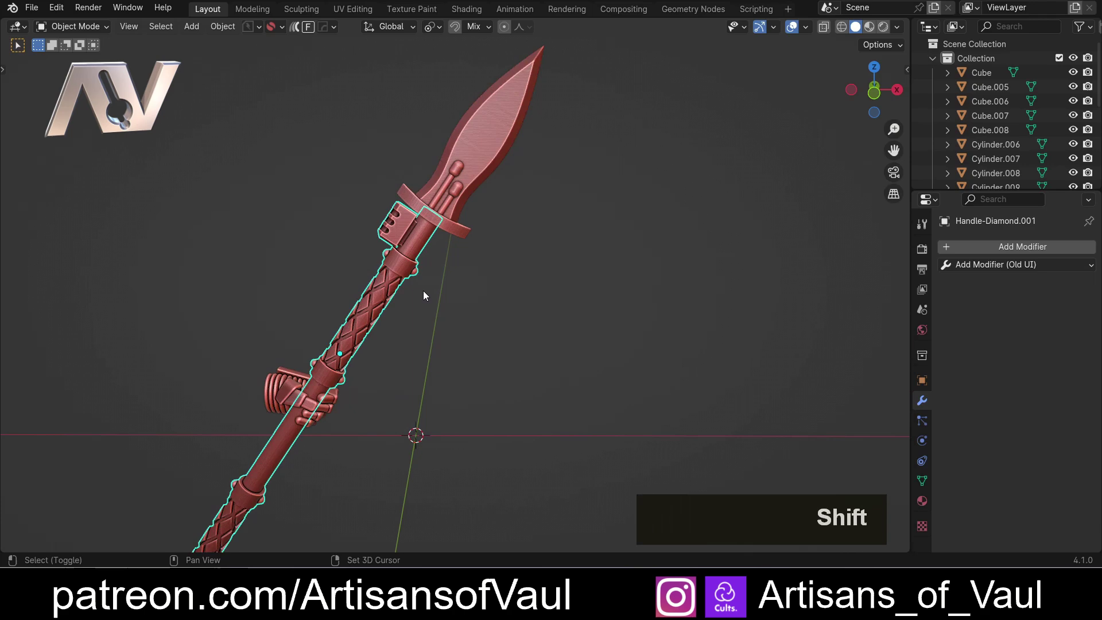
left_click(501, 235)
scroll(479, 297, "up", 3)
left_click(371, 294)
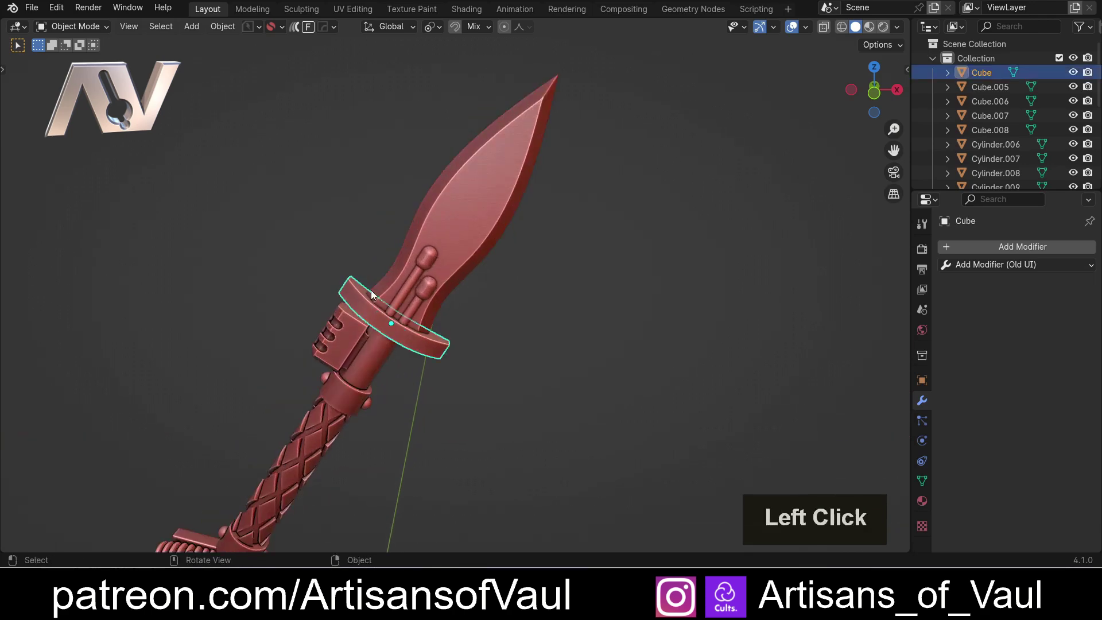
left_click(409, 279)
double_click(425, 280)
left_click(425, 280)
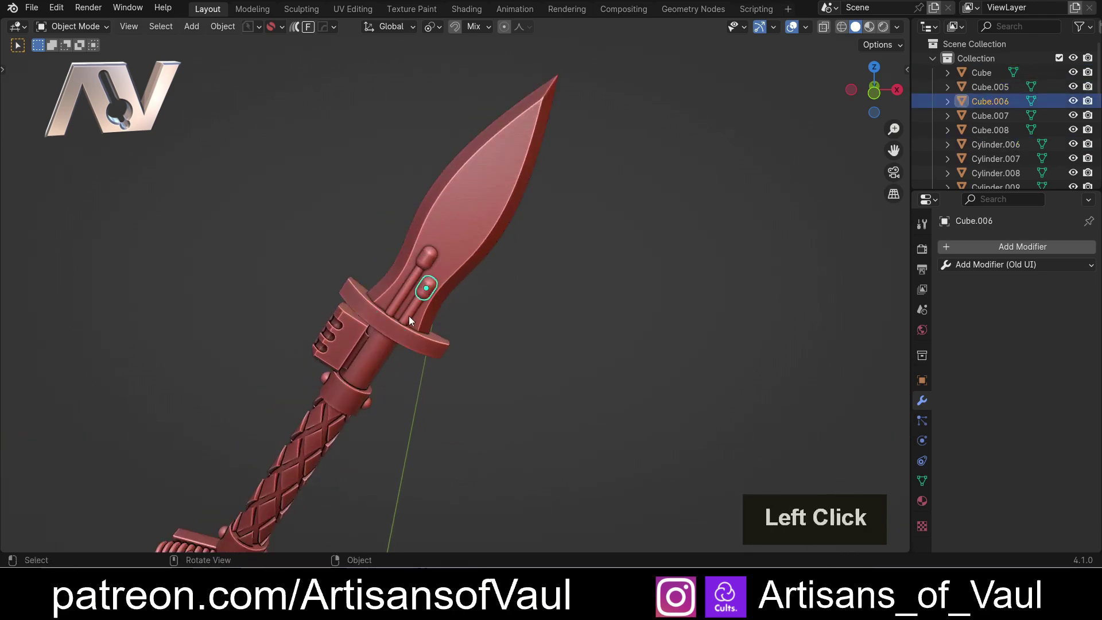
double_click(410, 313)
scroll(512, 271, "down", 3)
left_click(514, 274)
double_click(467, 238)
scroll(448, 287, "up", 4)
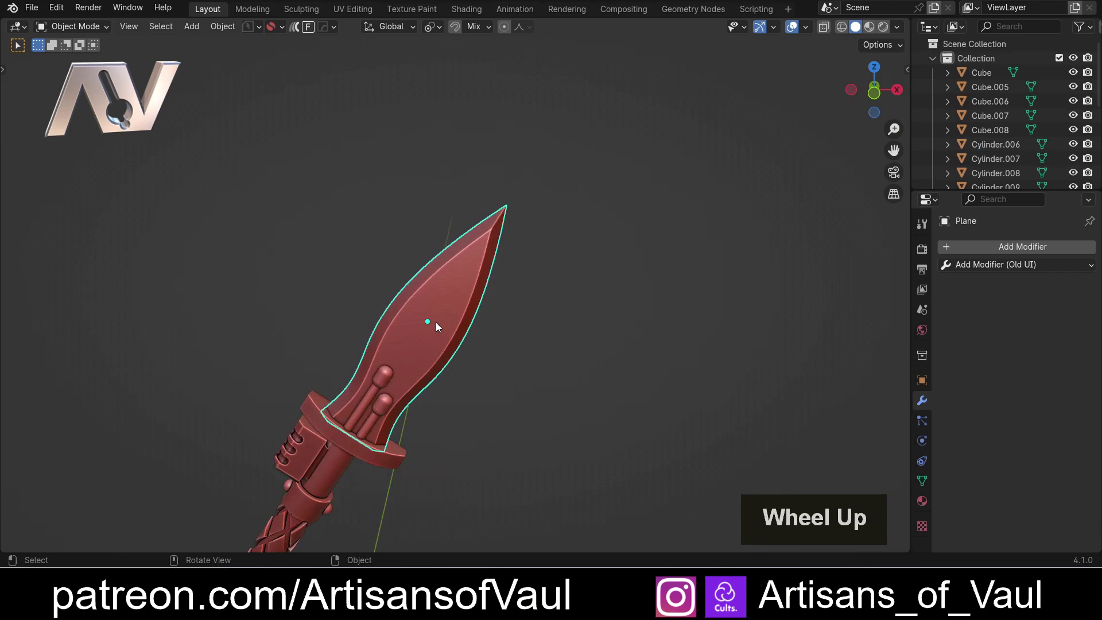
key("Tab")
Select the blade's tip vertex and enable proportional editing with Smooth falloff.
left_click(525, 186)
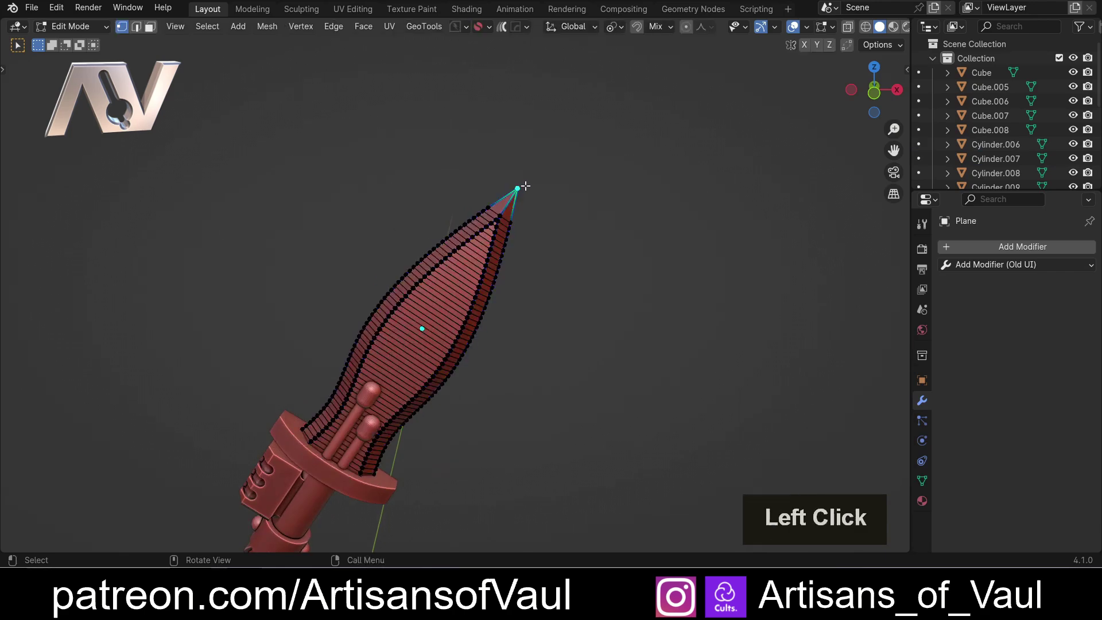
left_click(687, 27)
left_click(704, 25)
left_click(666, 90)
Stretch the tip 6.9048 along local Z as a trial, then undo it.
key("g")
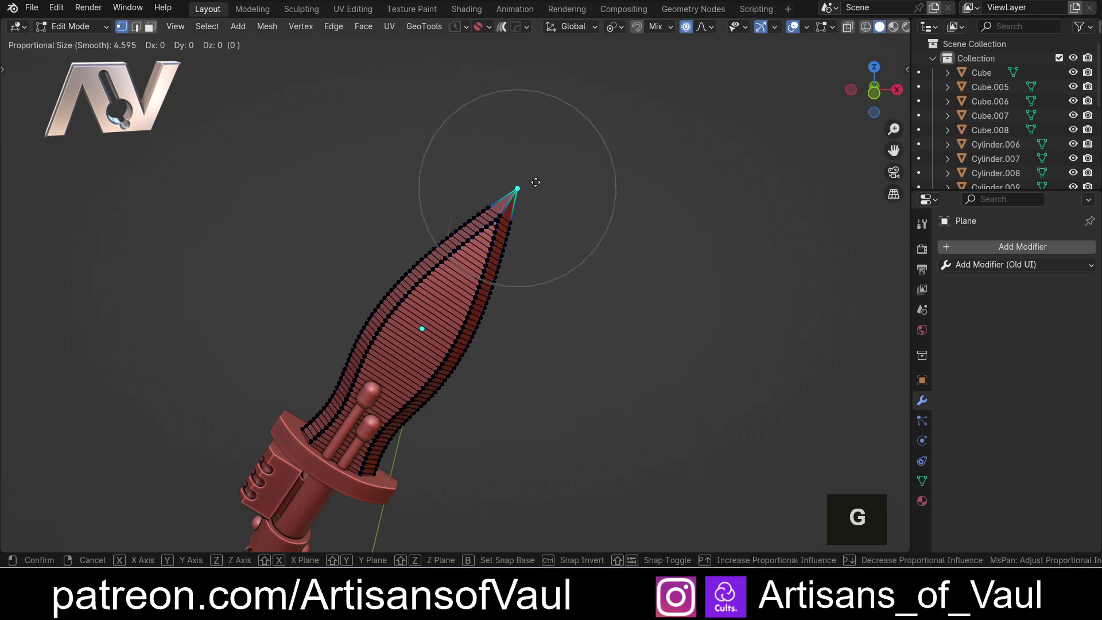
key("z")
key("z")
scroll(597, 161, "down", 5)
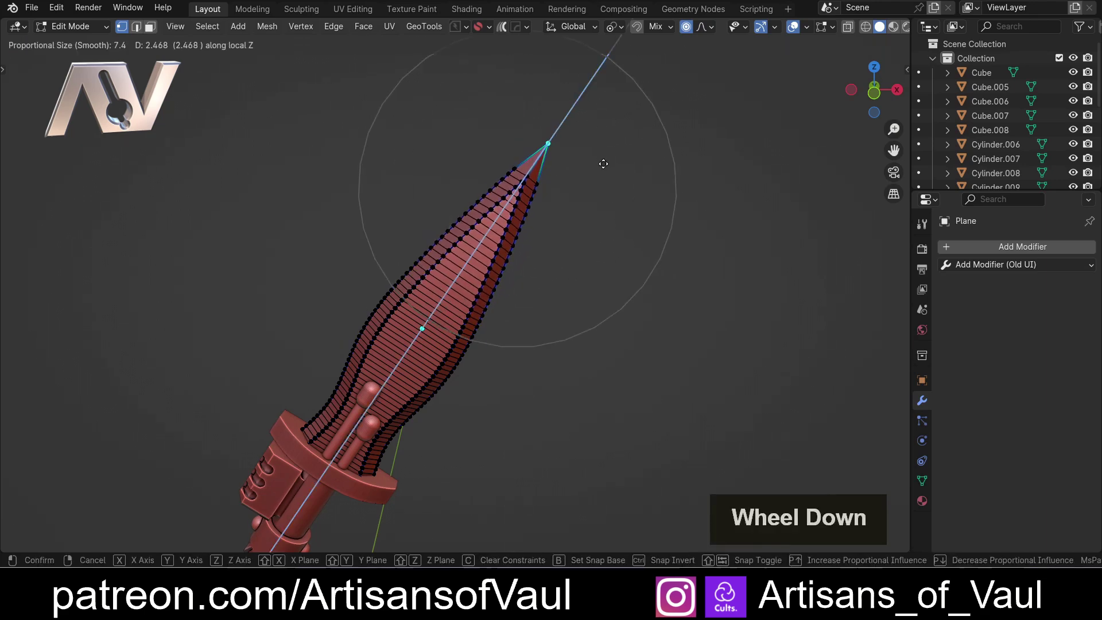
scroll(617, 162, "down", 3)
scroll(643, 152, "down", 4)
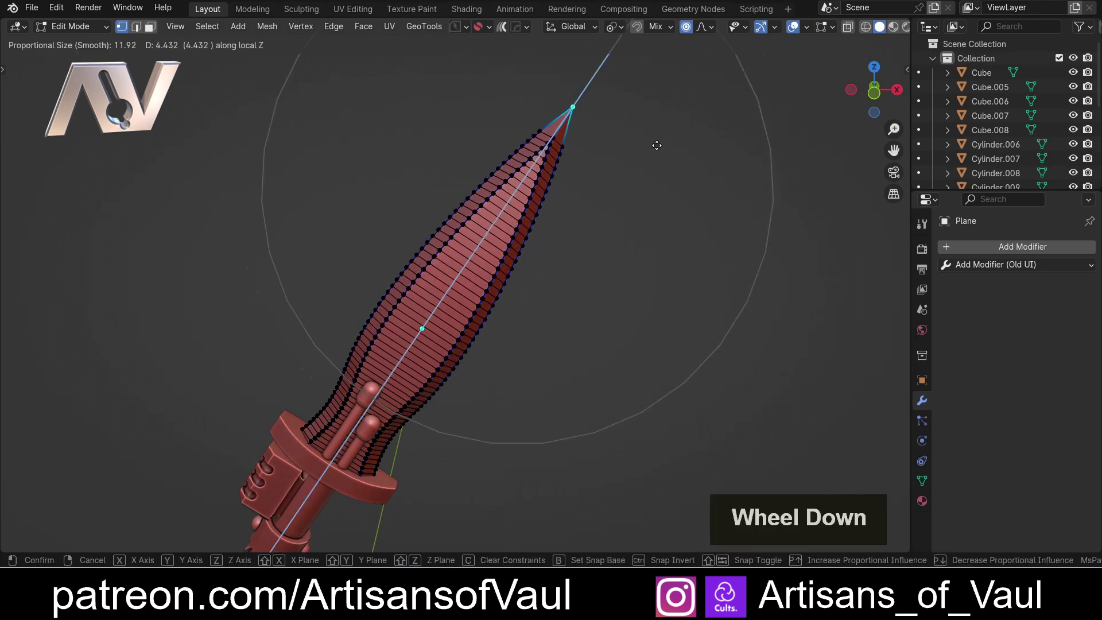
left_click(690, 133)
scroll(551, 258, "down", 3)
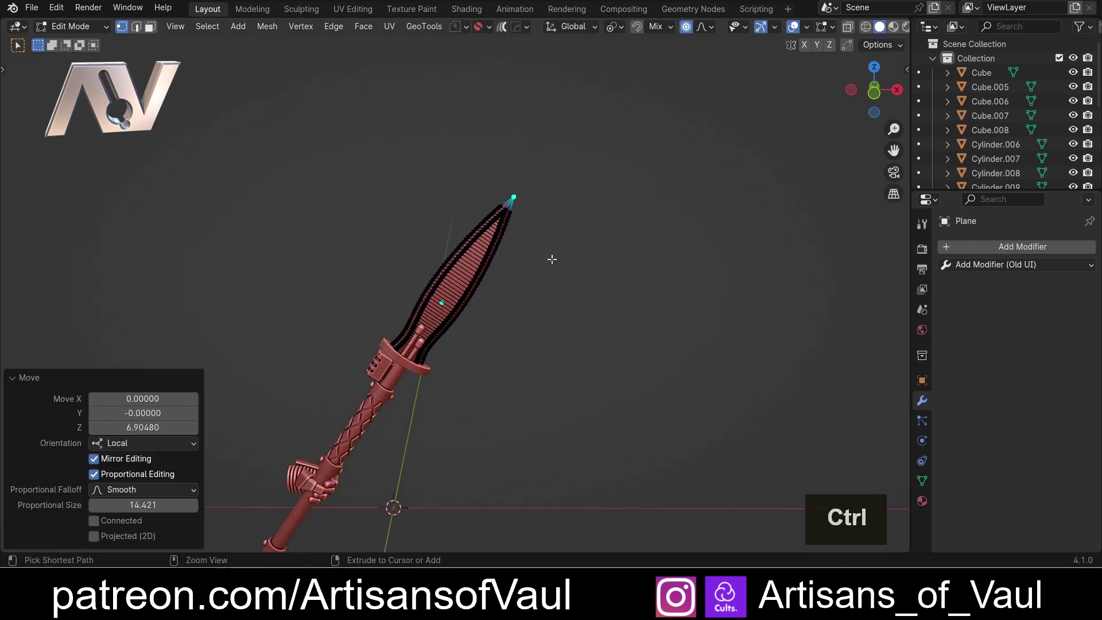
key("ctrl+z")
Return to Object Mode and frame the spear in the viewport.
key("ctrl+Tab")
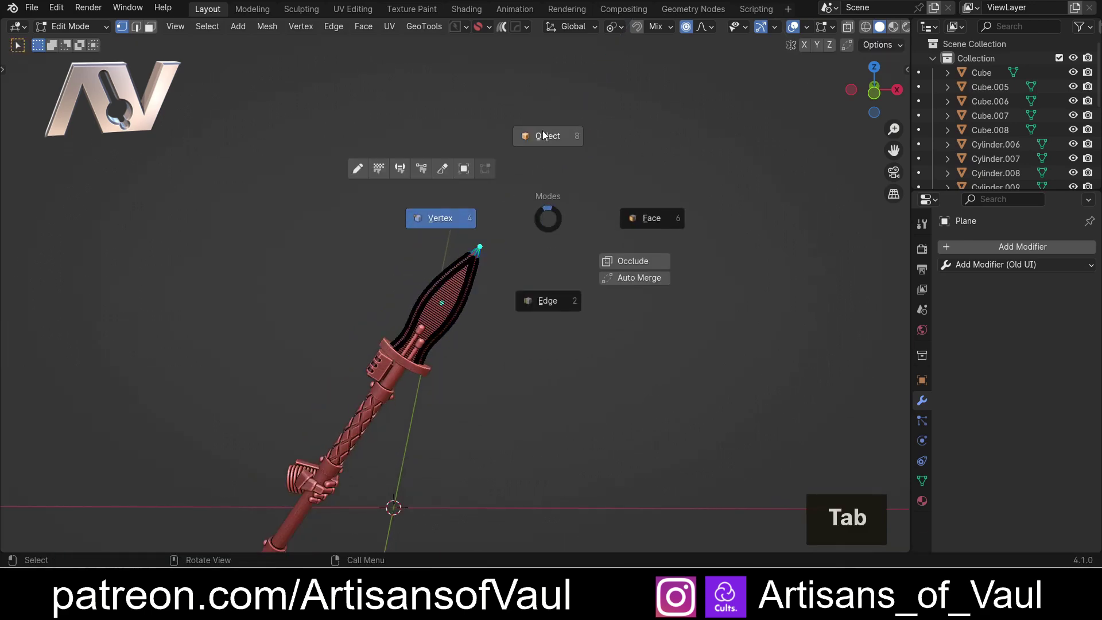
left_click(544, 135)
scroll(540, 201, "up", 2)
scroll(457, 256, "up", 2)
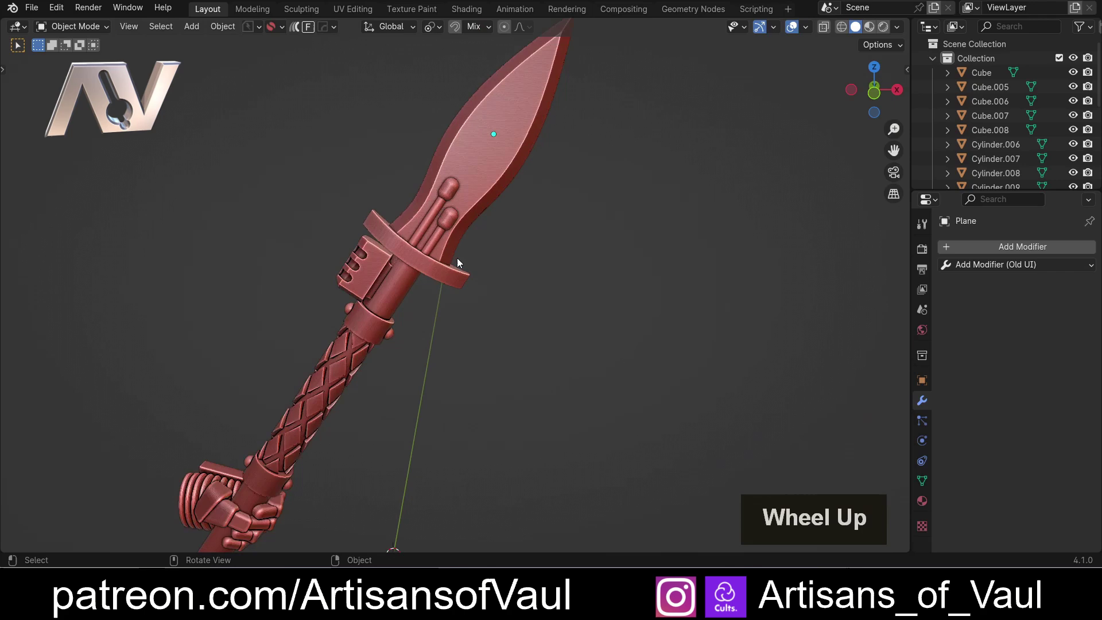
middle_click_drag(458, 256, 537, 263, "shift")
Select the blade and rivet parts in X-ray plus the handle, then Bool Tool Union them.
key("shift+z")
mouse_move(502, 197)
left_mouse_down()
mouse_move(573, 290)
mouse_move(539, 339)
left_mouse_up()
key("shift+z")
left_click(457, 363, "shift")
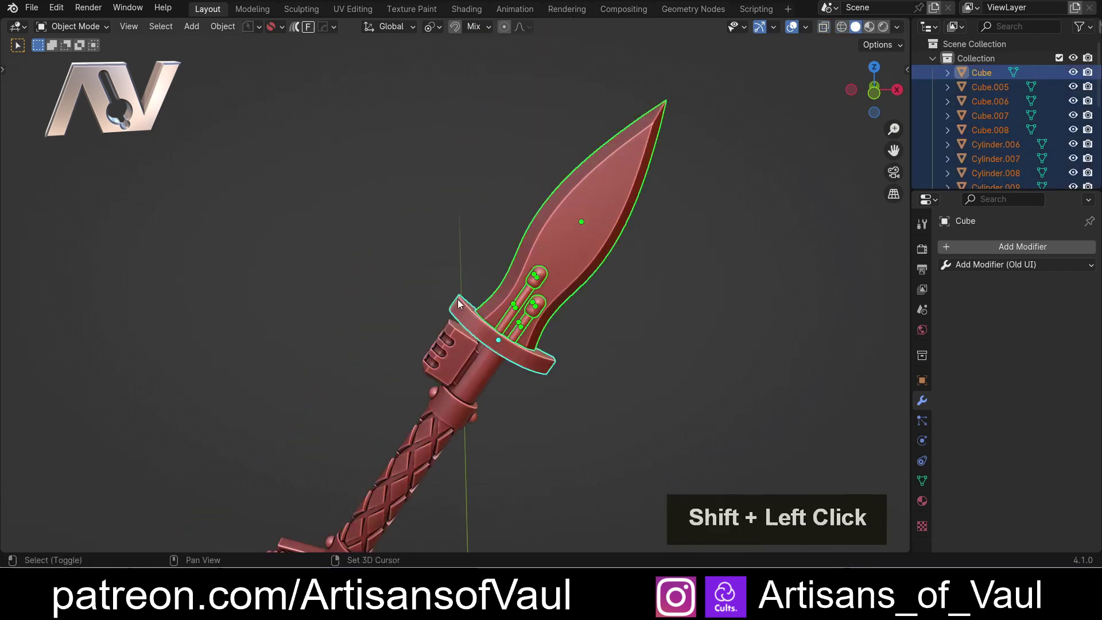
key("ctrl+shift+KP_Add")
left_click(457, 363)
key("ctrl+shift+KP_Add")
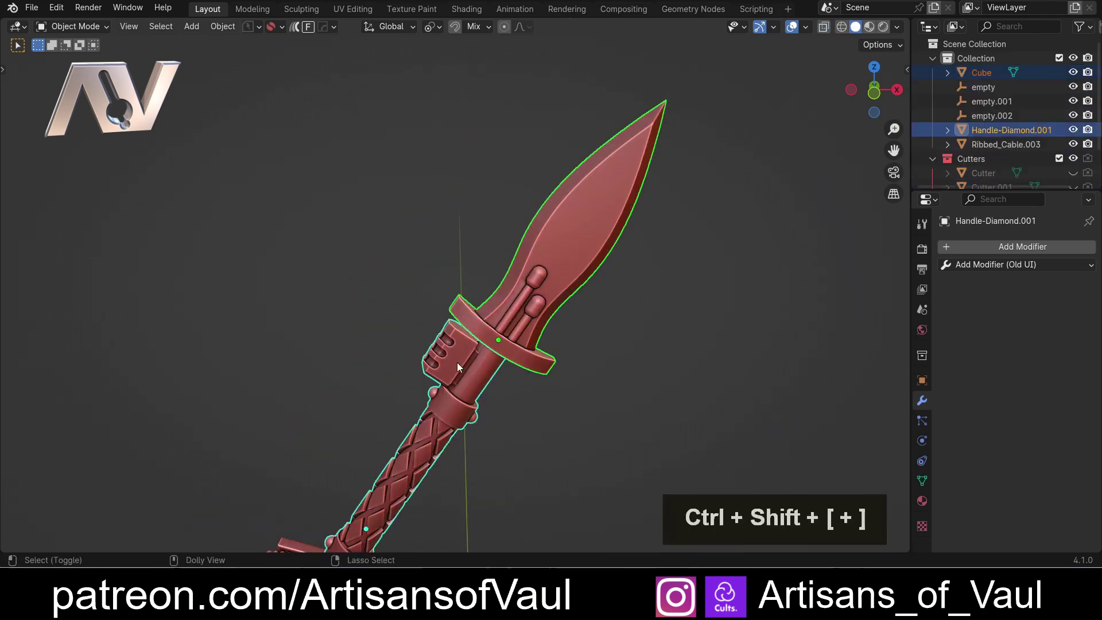
Reselect the merged Handle-Diamond.001 spear body and orbit around it.
left_click(637, 308)
middle_click_drag(637, 307, 538, 283, "shift")
left_click(539, 284)
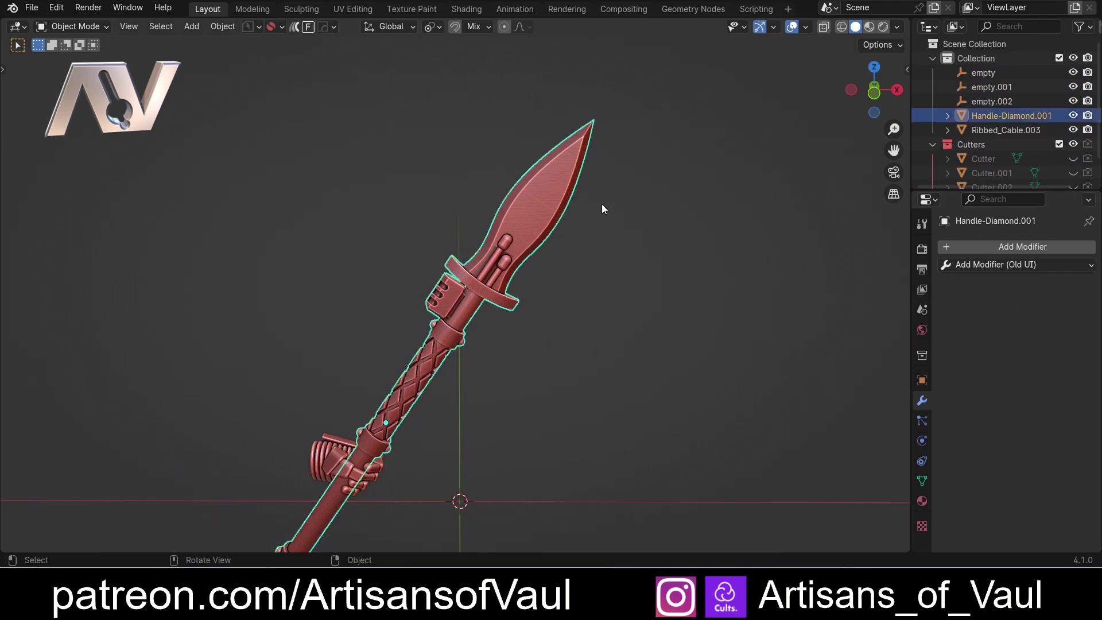
middle_click_drag(495, 354, 598, 239)
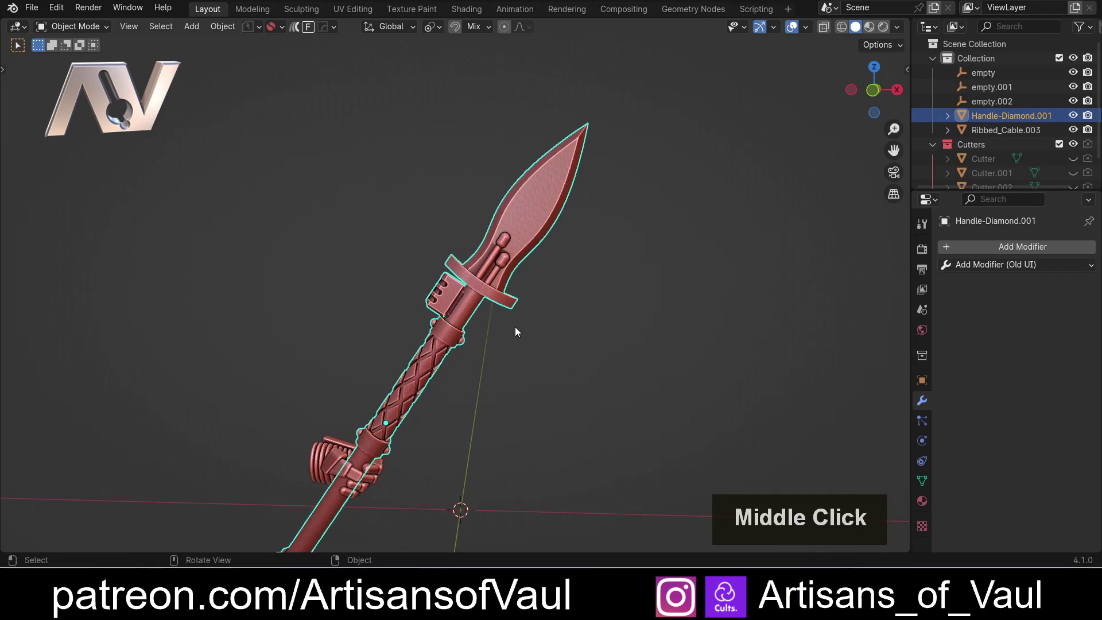
scroll(515, 326, "up", 2)
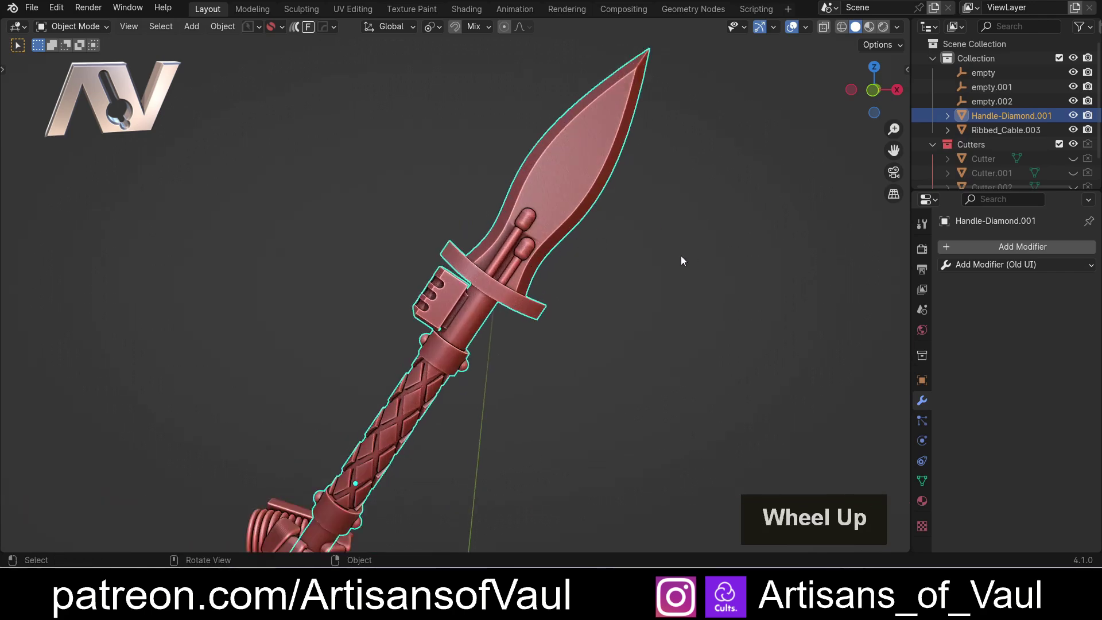
Show the Item transform values in the sidebar and put the spear body in Edit Mode.
key("n")
left_click(902, 77)
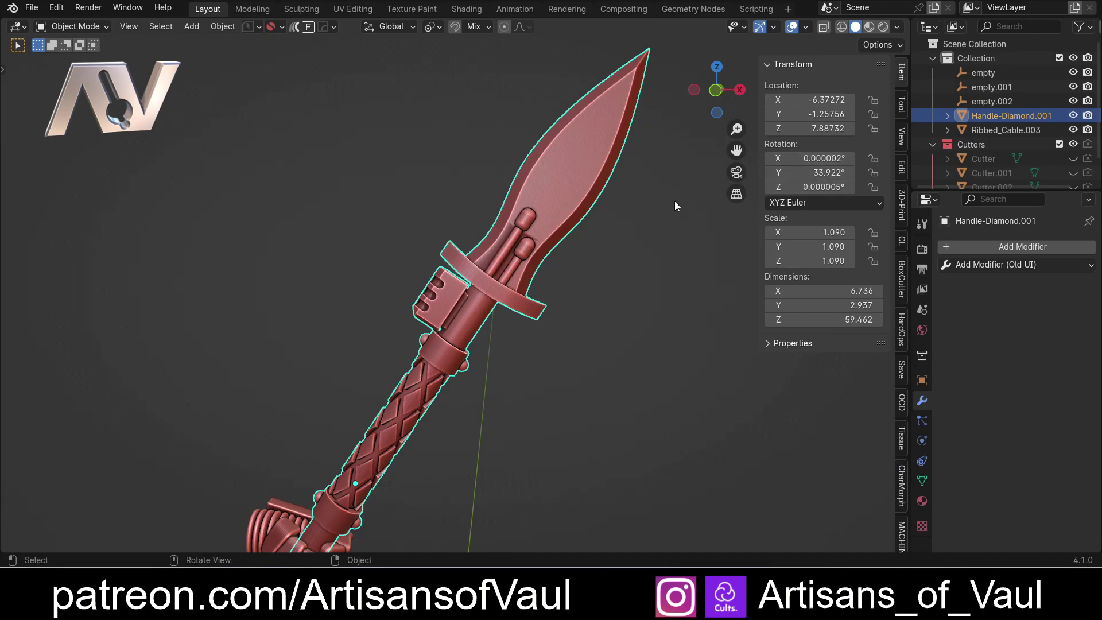
middle_click_drag(555, 232, 542, 176)
key("Tab")
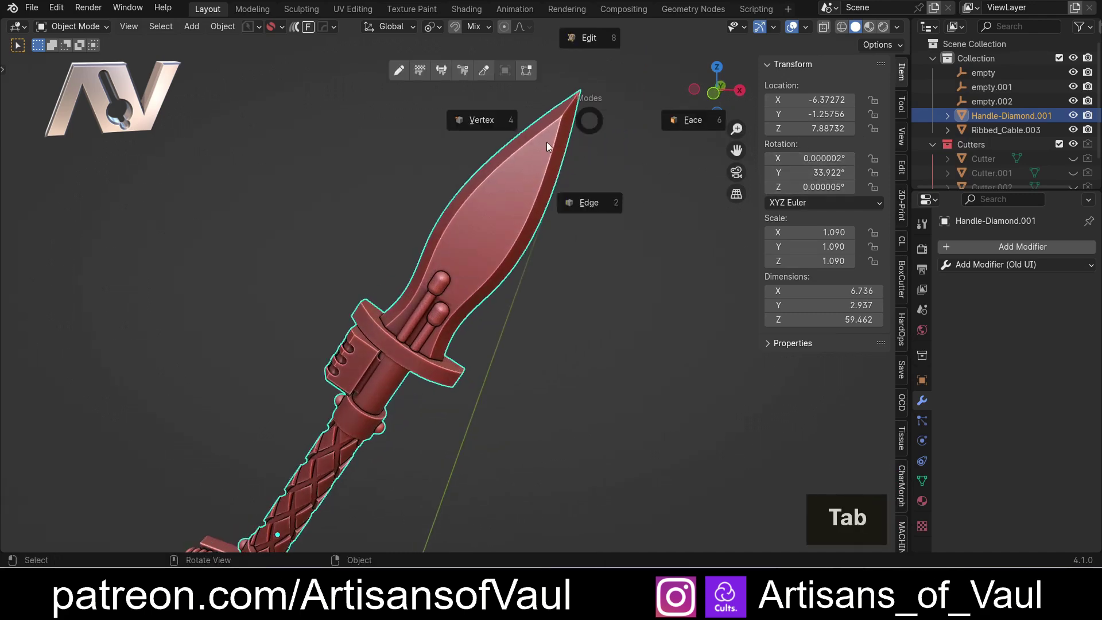
Select the blade's tip vertex and stretch it along local Z.
middle_click_drag(493, 134, 457, 195, "shift")
left_click(556, 156)
left_click(543, 153)
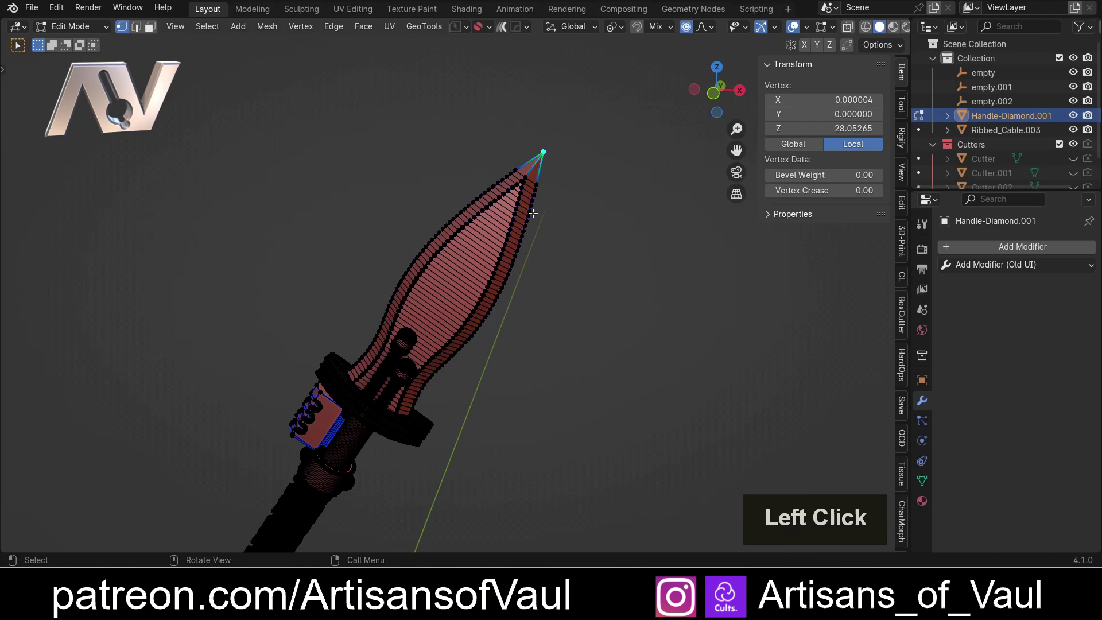
key("g")
key("z")
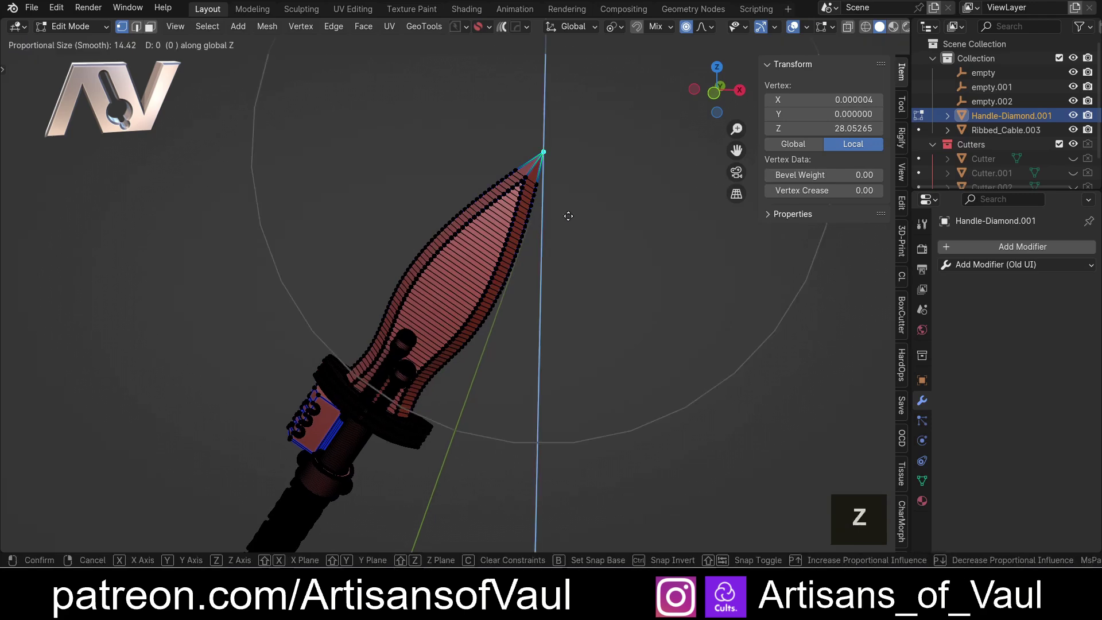
key("z")
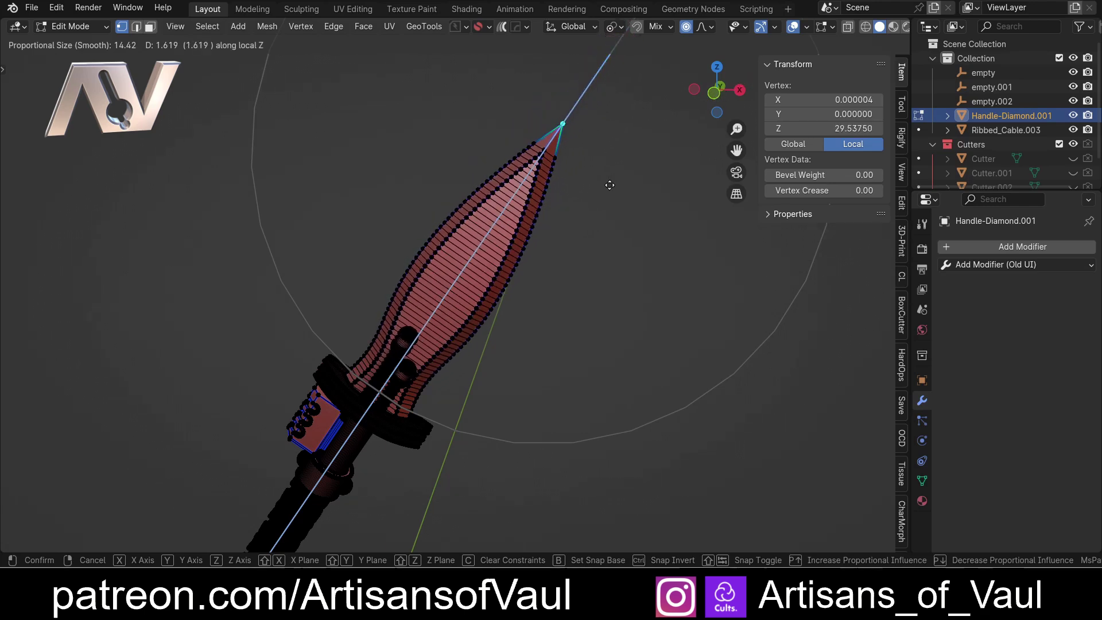
left_click(423, 342)
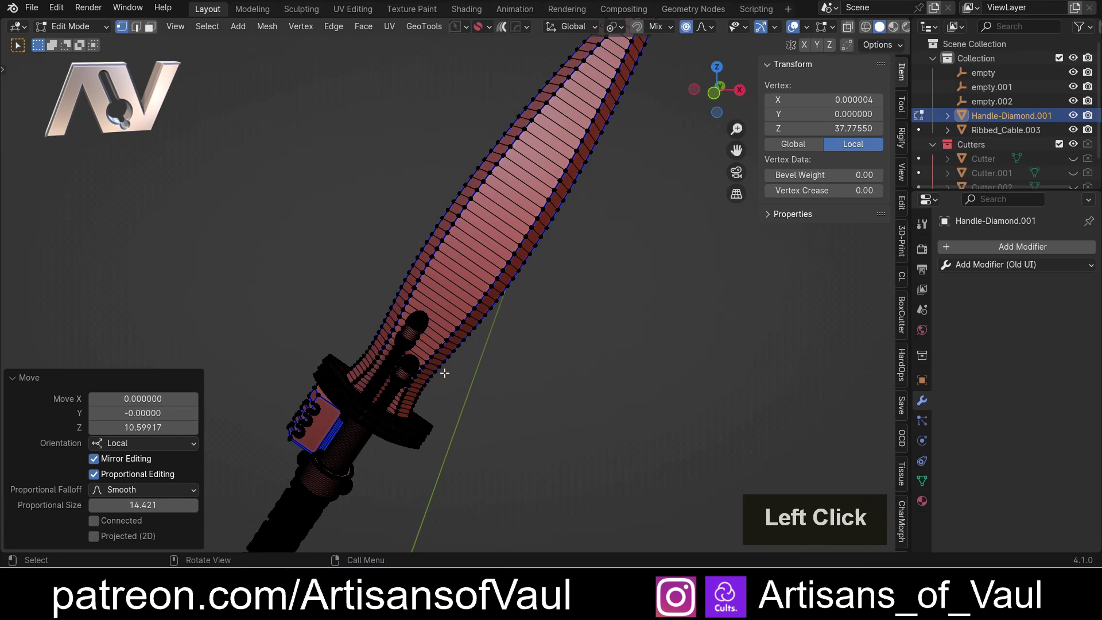
Inspect the blade base near the guard, then undo the tip stretch.
scroll(417, 374, "up", 1)
middle_click_drag(417, 373, 445, 338, "shift")
scroll(448, 333, "up", 2)
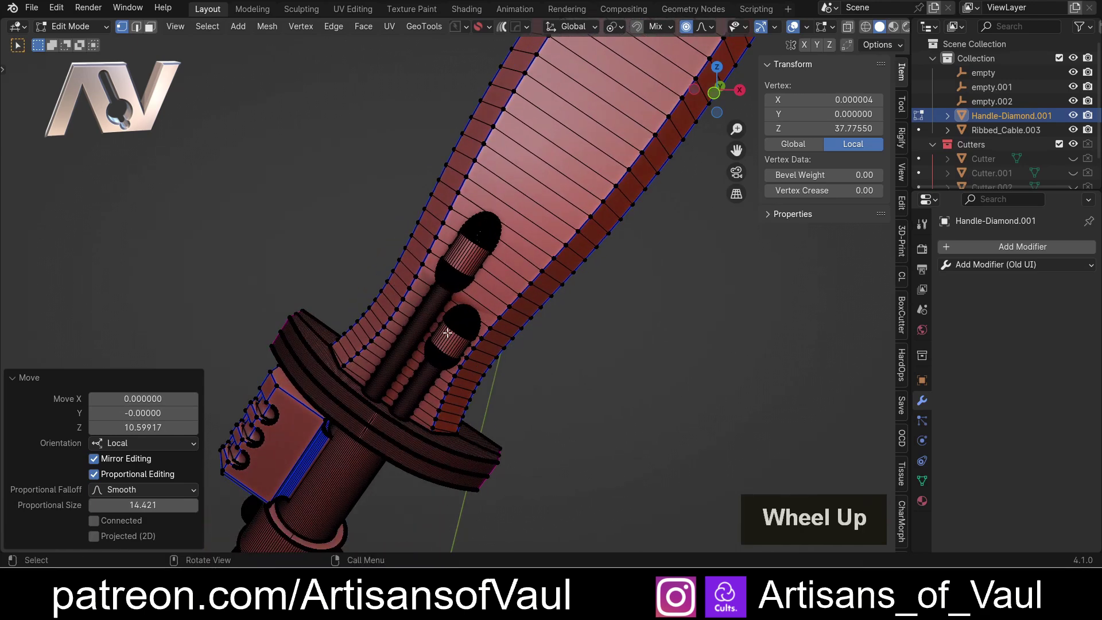
scroll(454, 279, "down", 3)
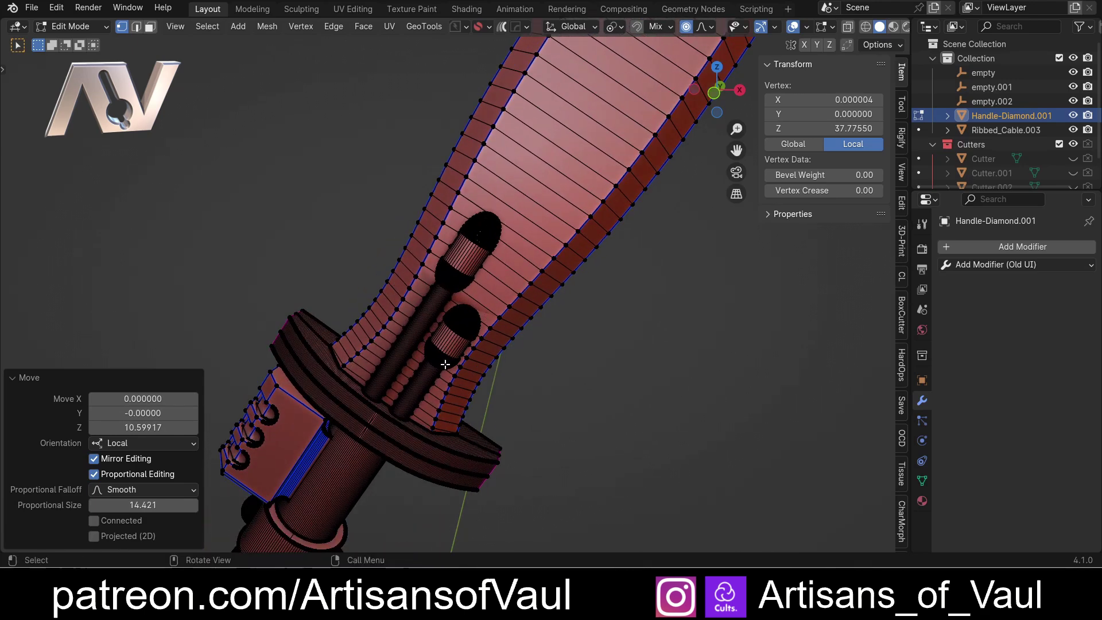
middle_click_drag(455, 279, 554, 181, "shift")
key("ctrl+z")
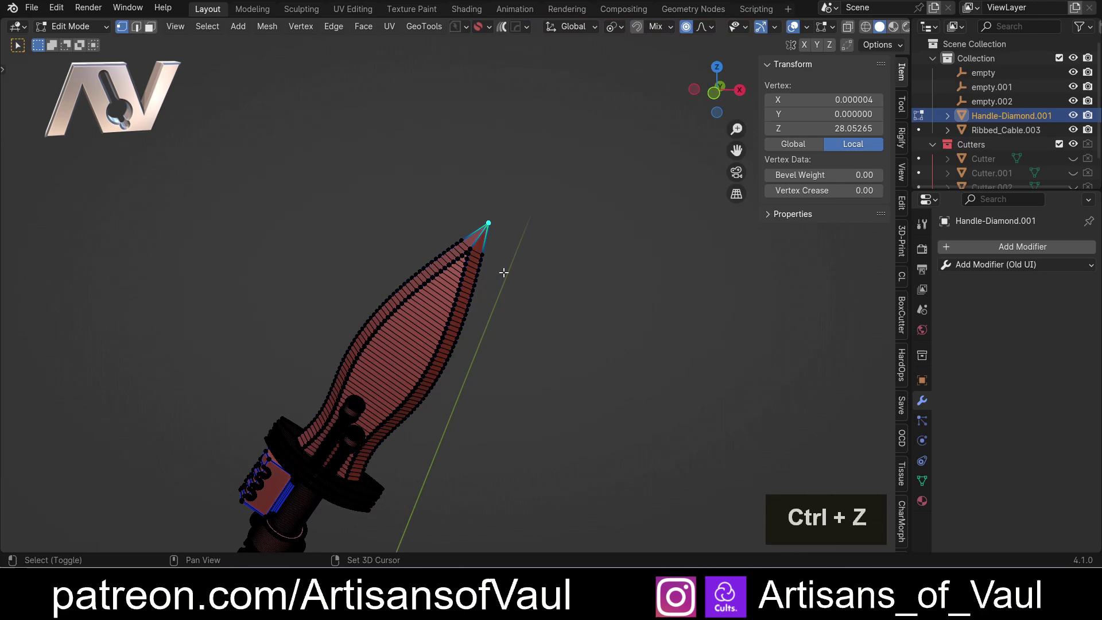
middle_click_drag(472, 255, 533, 186, "shift")
Back in Object Mode, apply the spear's rotation so it reads 0° on all axes.
key("Tab")
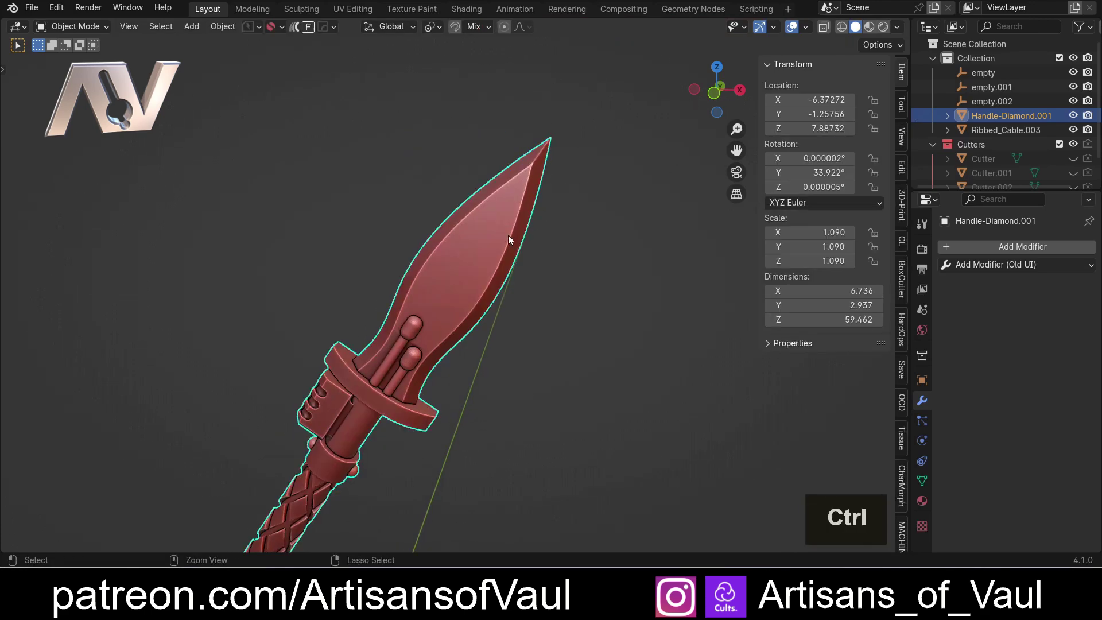
key("ctrl+a")
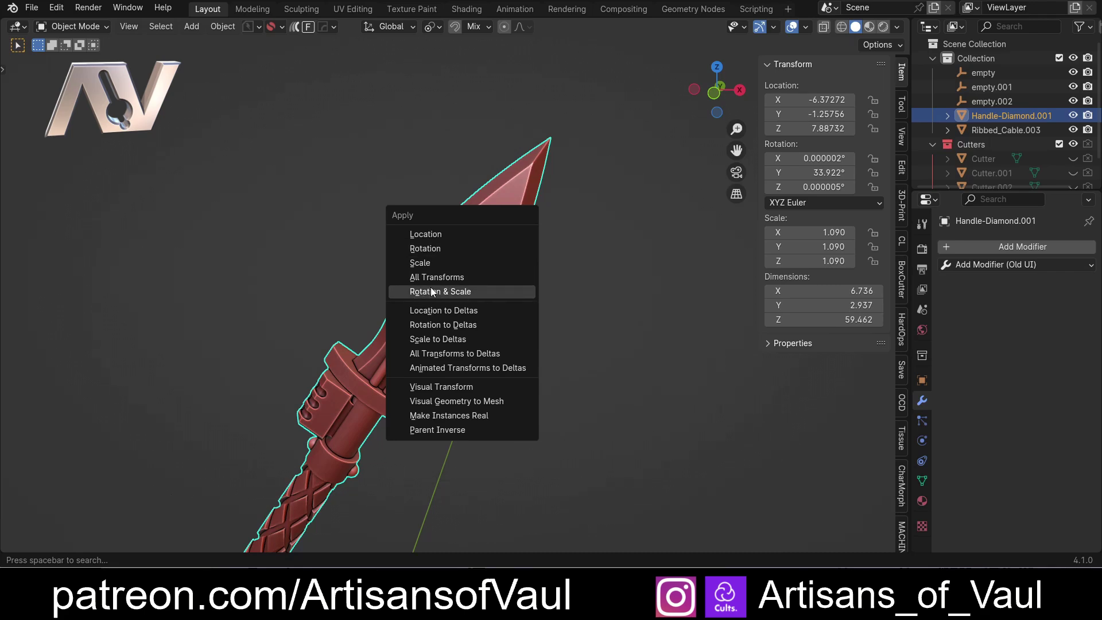
left_click(440, 249)
Enter Vertex mode on the blade tip, try a global Z move, and cancel it.
key("Tab")
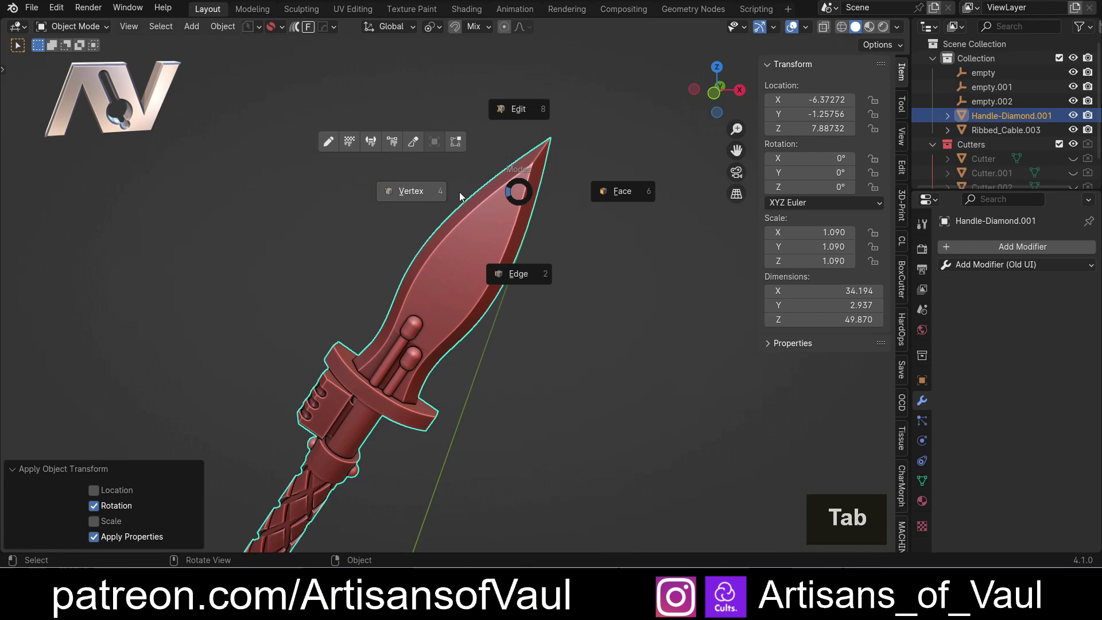
left_click(552, 138)
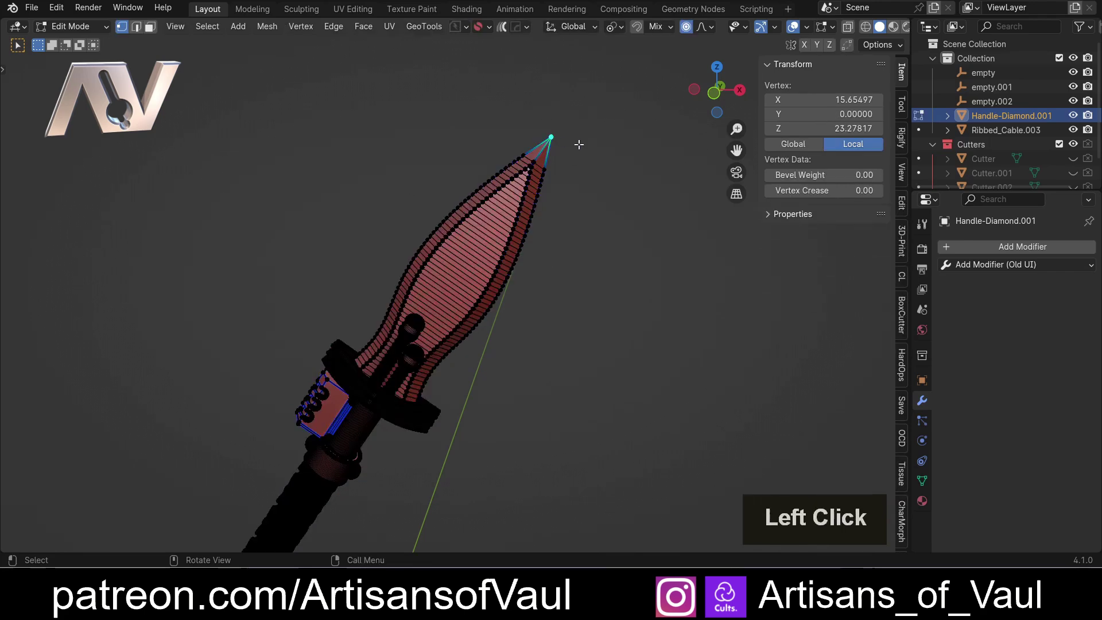
key("g")
key("z")
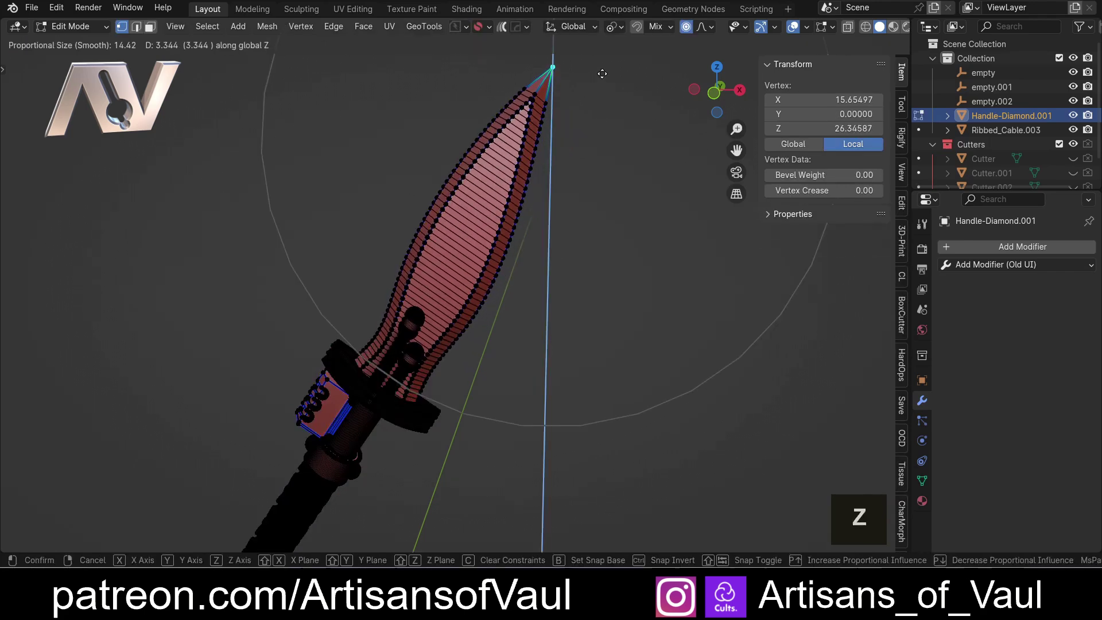
key("z")
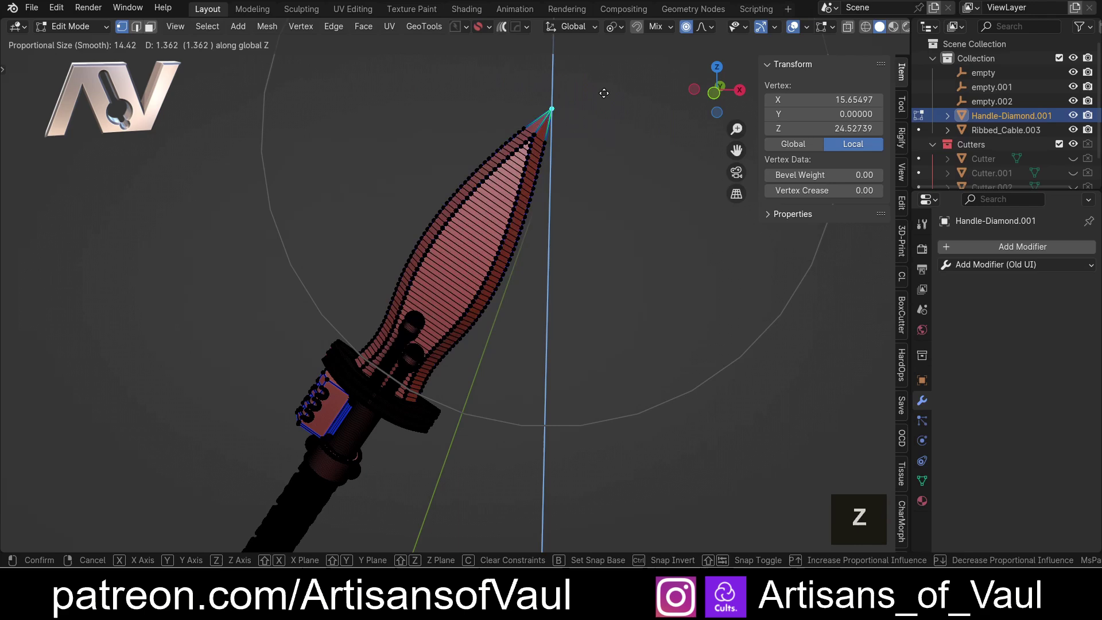
key("Escape")
middle_click_drag(590, 215, 515, 175, "shift")
Return to Object Mode and switch to front orthographic view centred on the blade.
key("Tab")
left_click(517, 98)
scroll(535, 285, "up", 6)
middle_click_drag(532, 288, 556, 195, "shift")
left_click(717, 90)
scroll(636, 230, "down", 2)
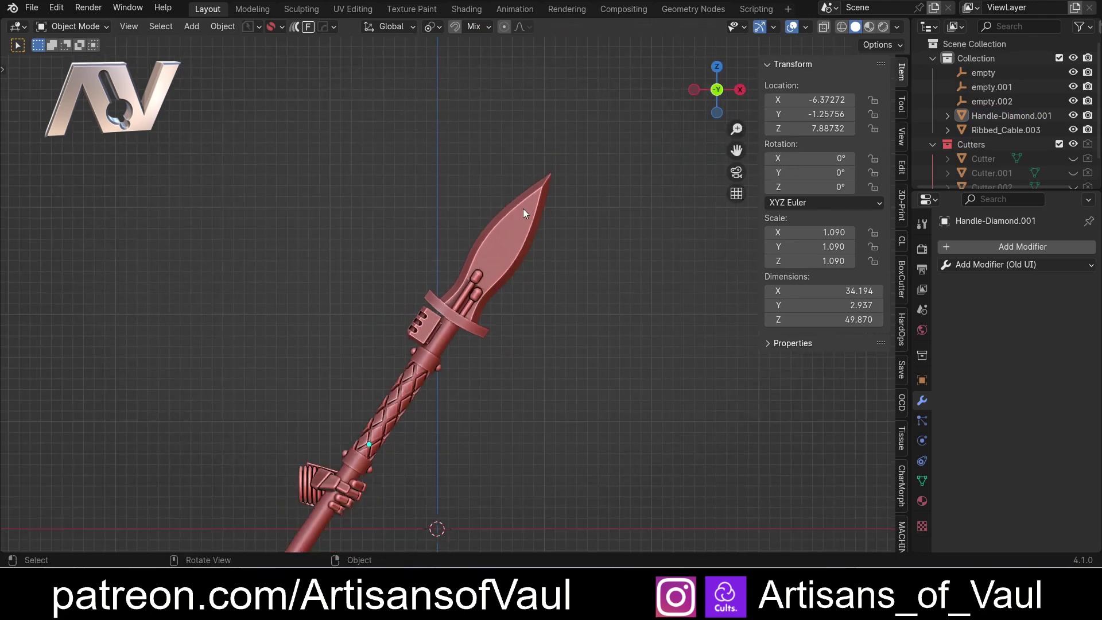
scroll(465, 307, "down", 1)
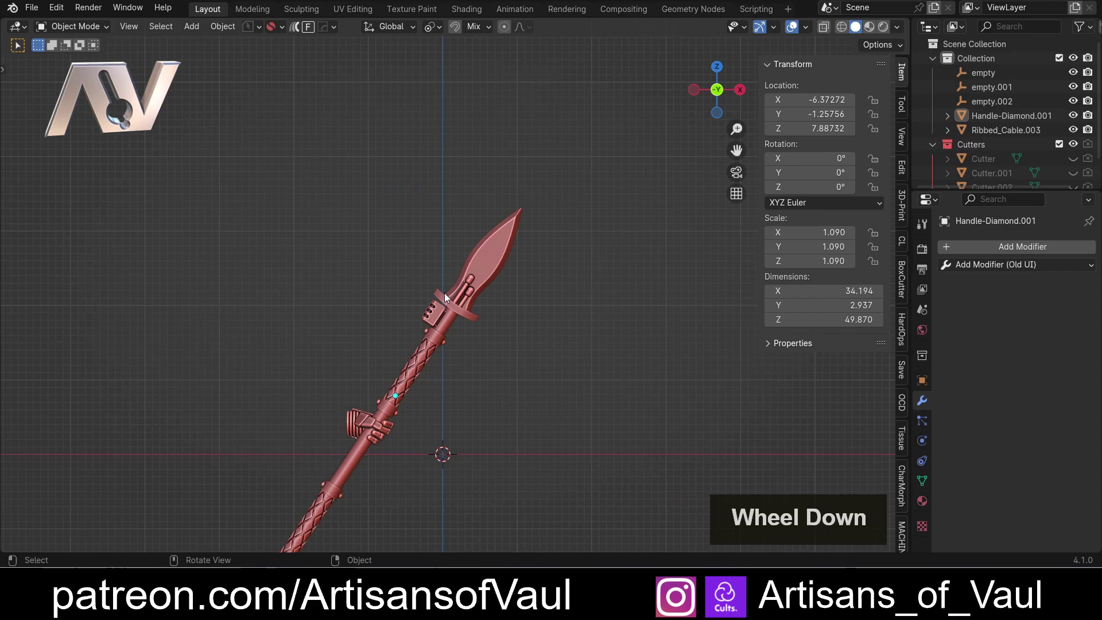
scroll(519, 246, "up", 3)
middle_click_drag(526, 218, 480, 263, "shift")
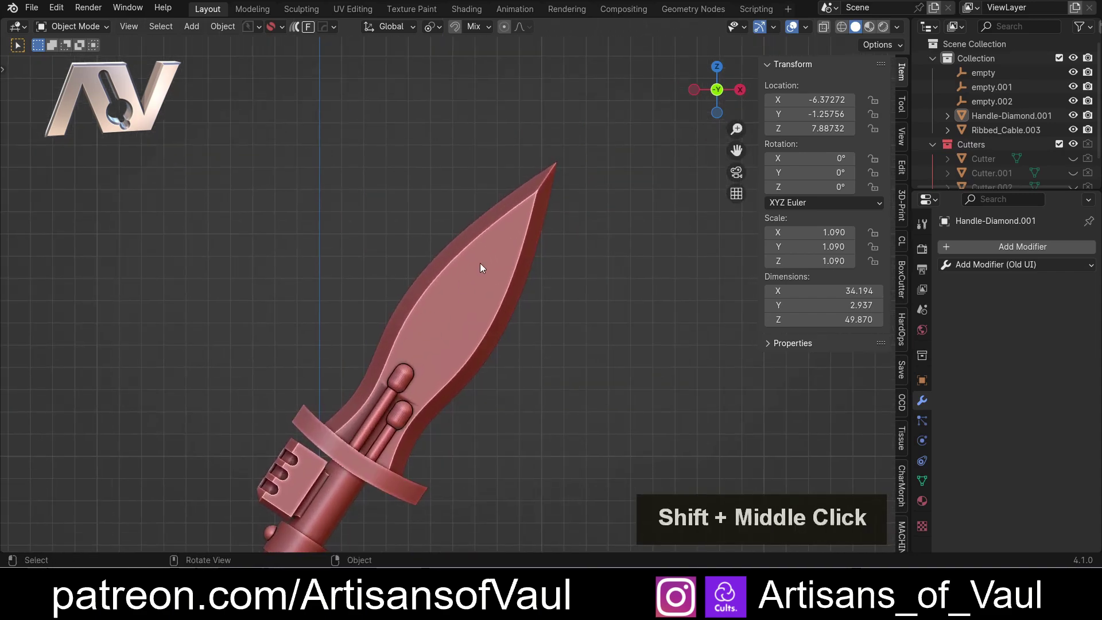
scroll(480, 263, "down", 3)
Select the spear body, briefly starting and cancelling a rotation.
left_click(377, 407)
key("r")
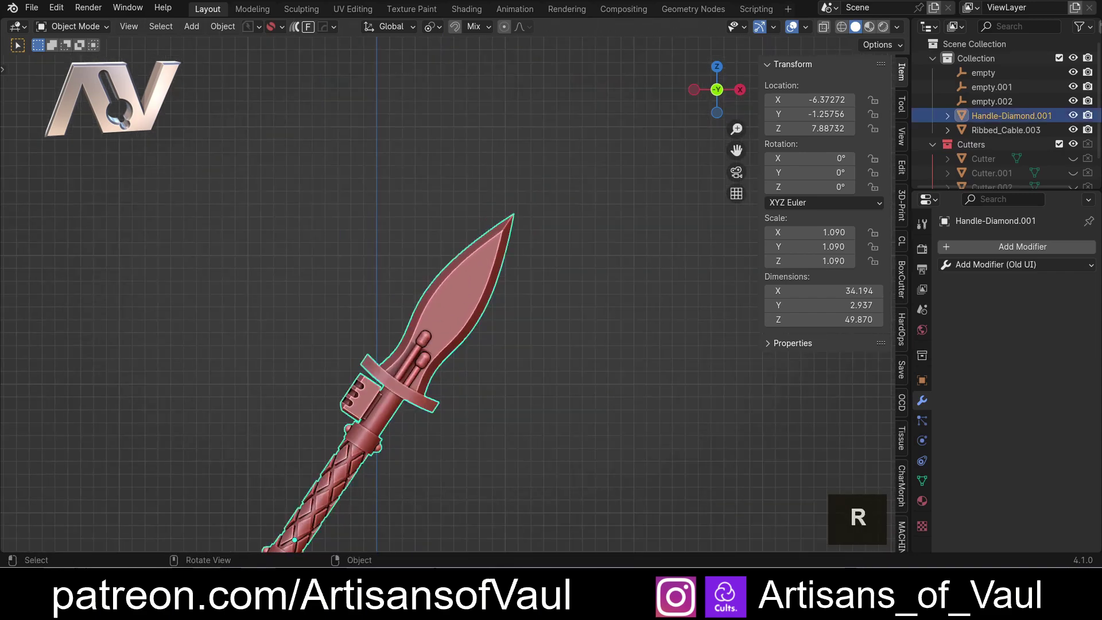
key("Escape")
scroll(452, 364, "up", 2)
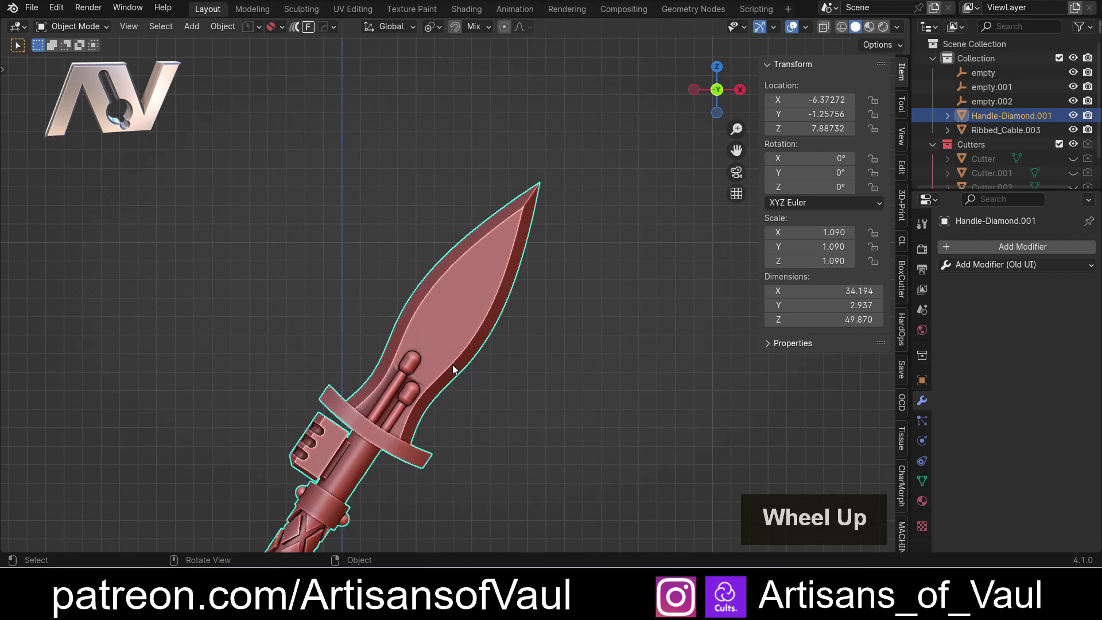
middle_click_drag(452, 363, 548, 182, "shift")
scroll(548, 181, "up", 2)
left_click(663, 349)
scroll(455, 341, "up", 2)
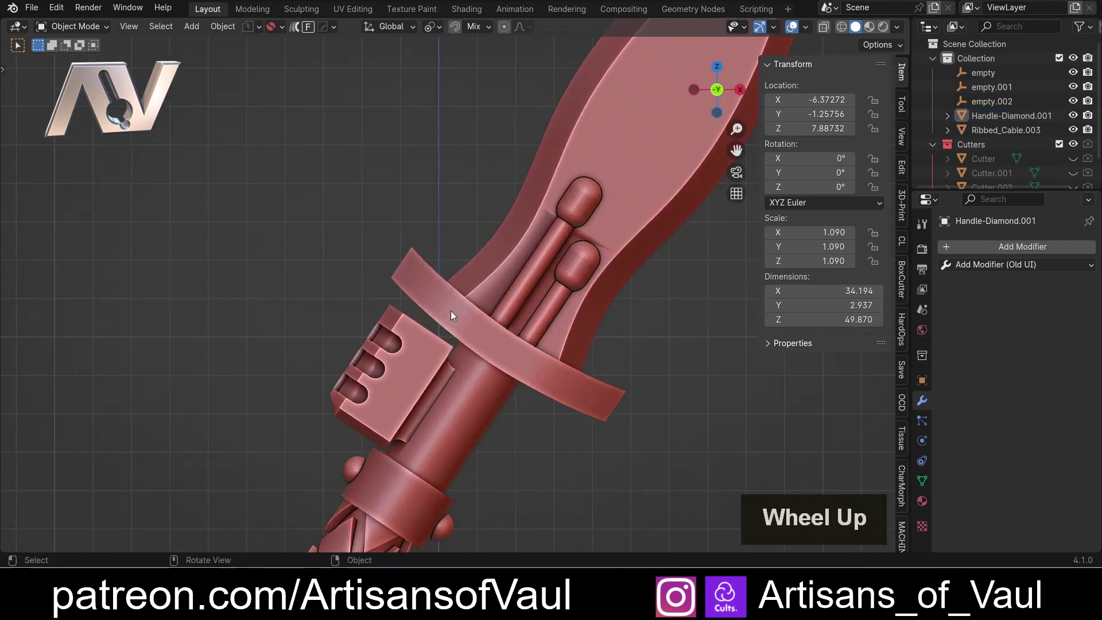
scroll(452, 315, "down", 3)
left_click(556, 228)
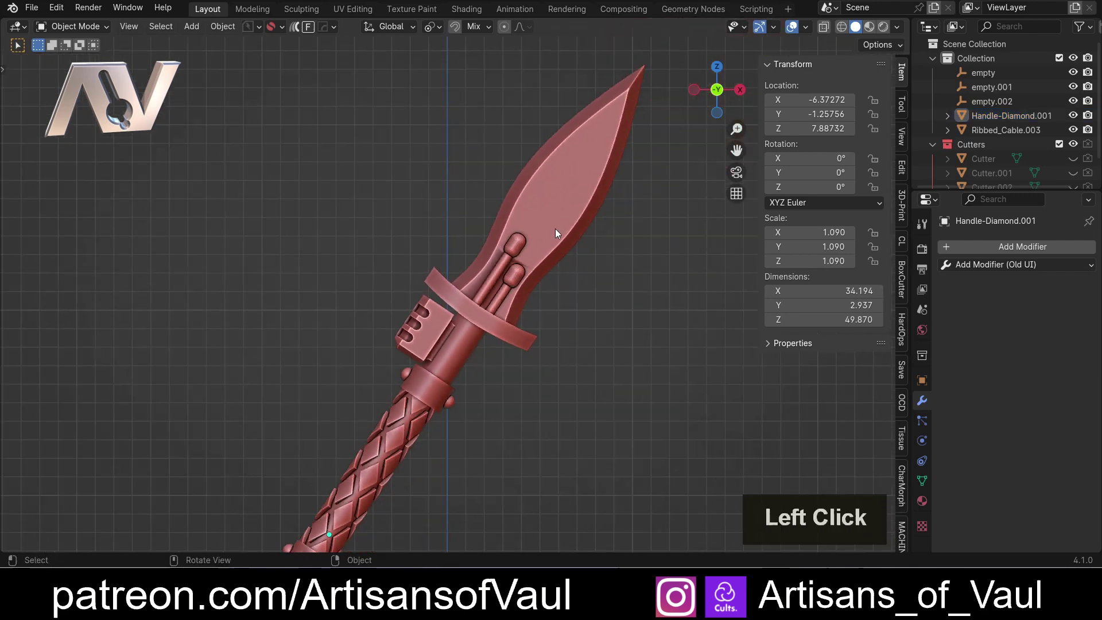
Apply Shade Flat with Keep Sharp Edges to the spear and reselect it.
right_click(568, 221)
left_click(543, 222)
scroll(450, 322, "up", 4)
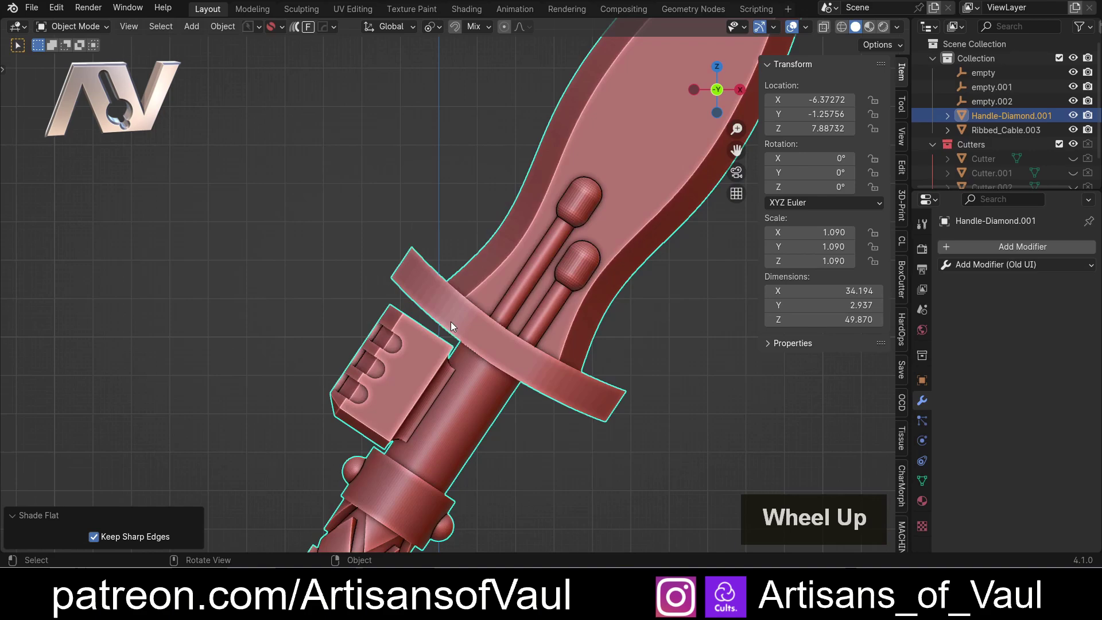
left_click(369, 278)
middle_click_drag(370, 278, 368, 295)
left_click(435, 332)
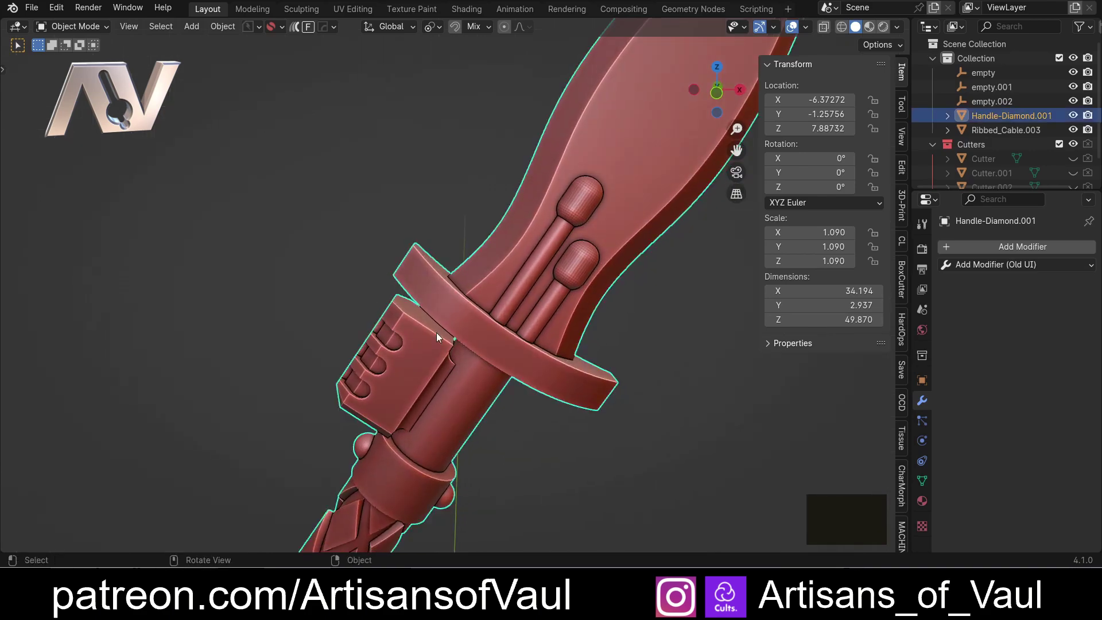
In Face select mode, select two faces of the block beside the guard.
key("Tab")
left_click(541, 335)
scroll(550, 264, "up", 6)
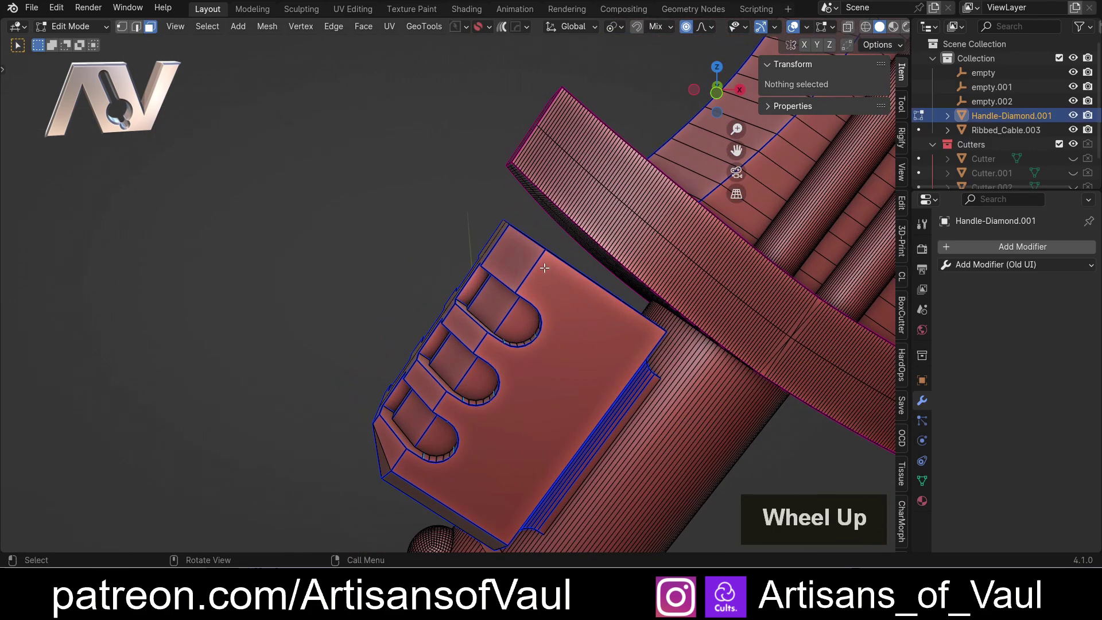
middle_click_drag(551, 264, 556, 251)
left_click(555, 252)
left_click(531, 230, "shift")
scroll(531, 229, "down", 3)
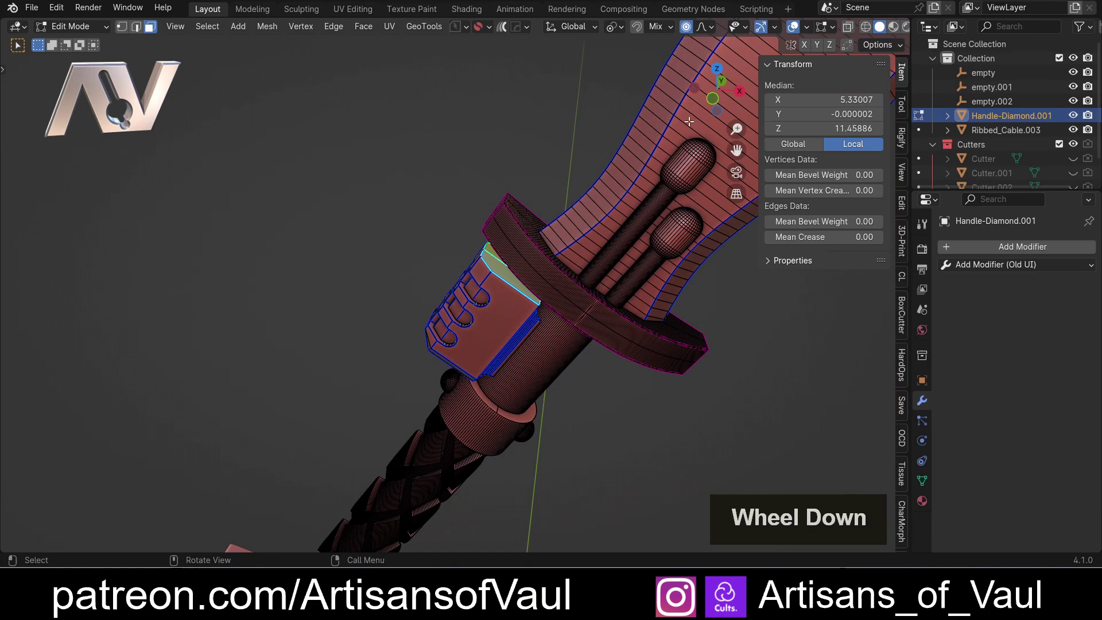
left_click(714, 98)
scroll(540, 353, "down", 3)
middle_click_drag(540, 353, 442, 365, "shift")
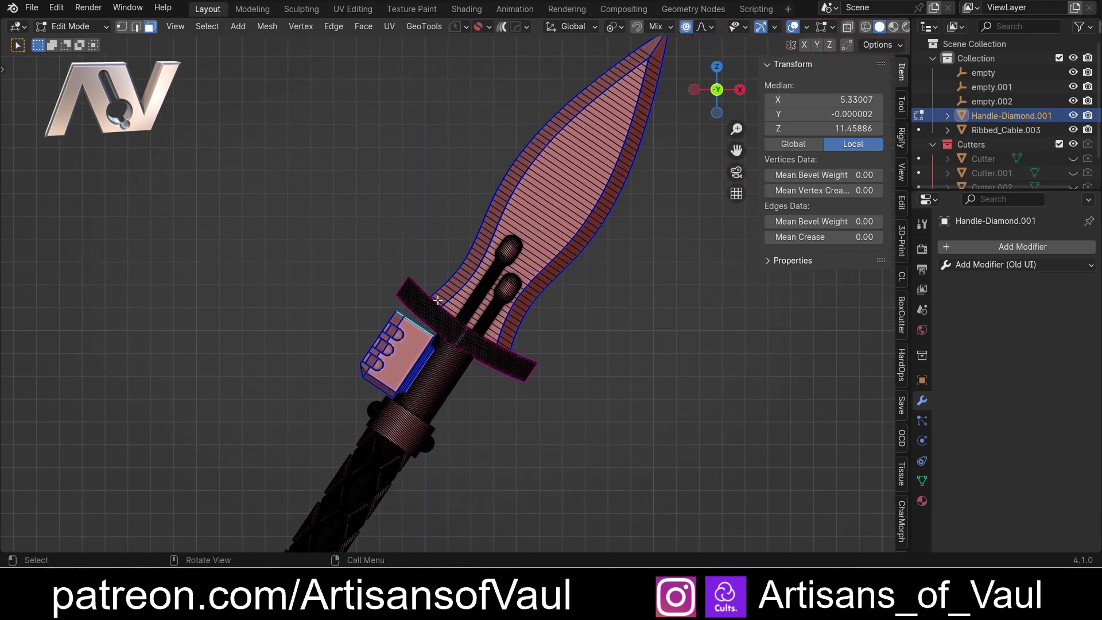
scroll(437, 300, "up", 3)
Snap the 3D cursor to the selected face, then Mesh > Snap > Cursor to Active.
key("shift+s")
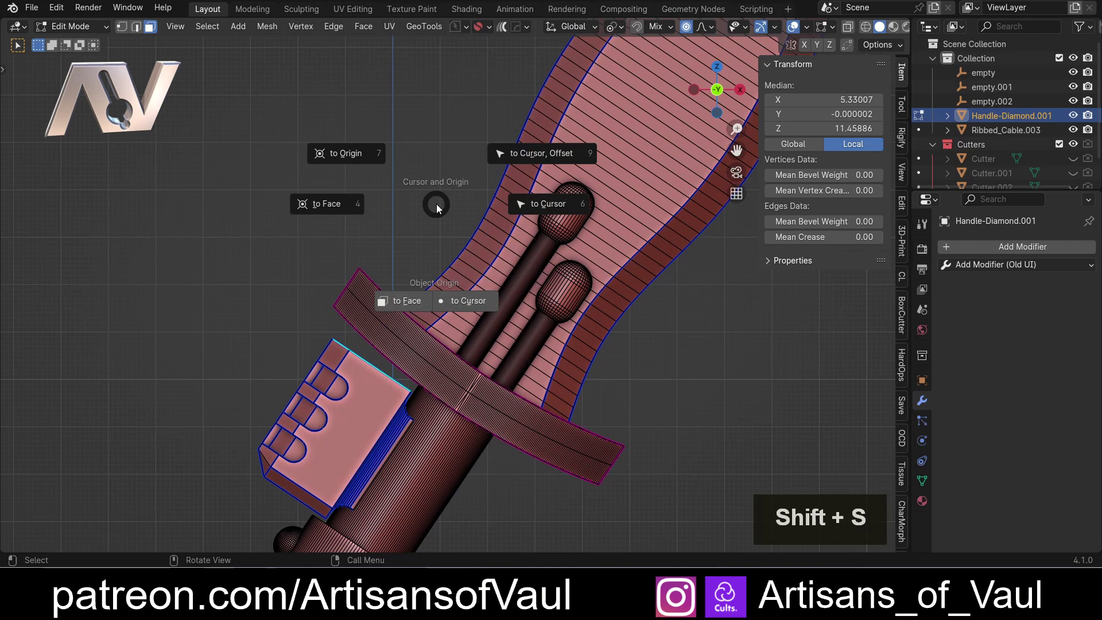
left_click(323, 203)
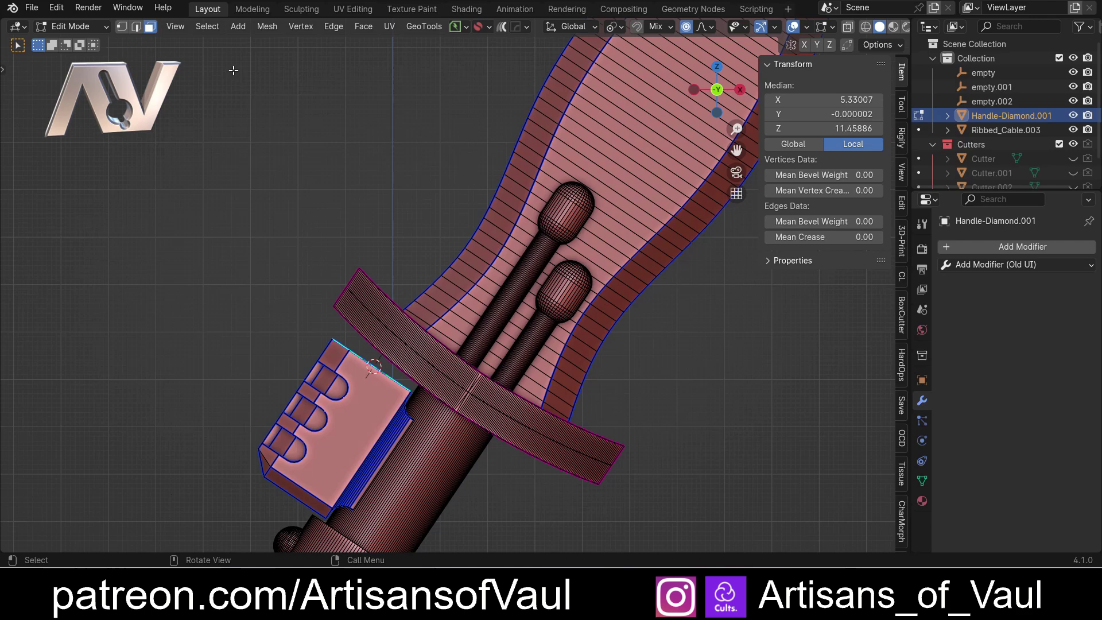
left_click(267, 26)
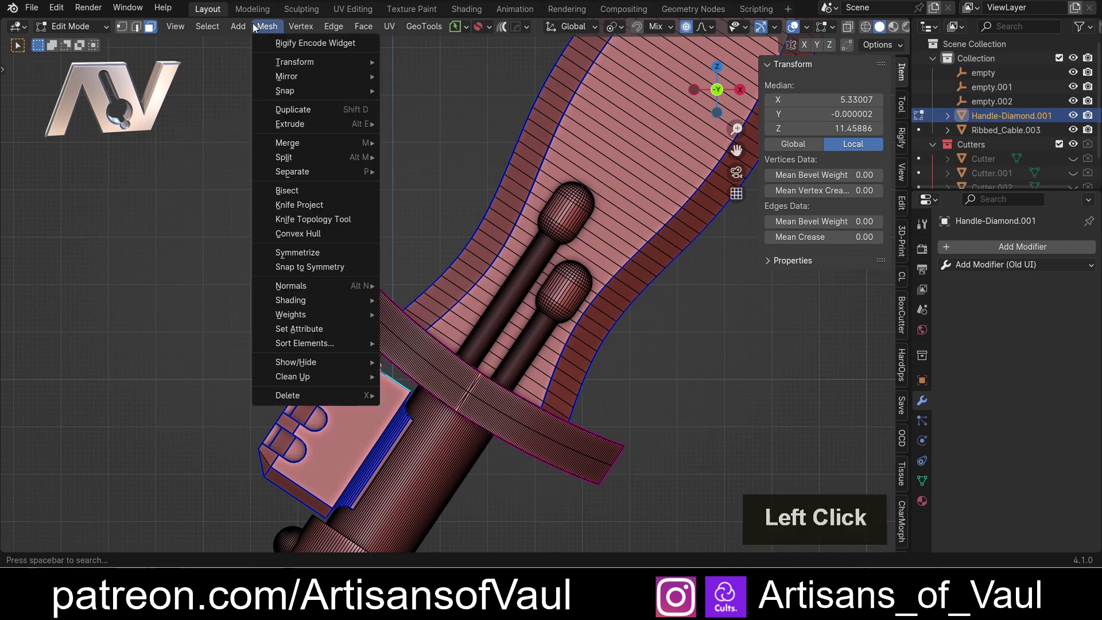
mouse_move(282, 92)
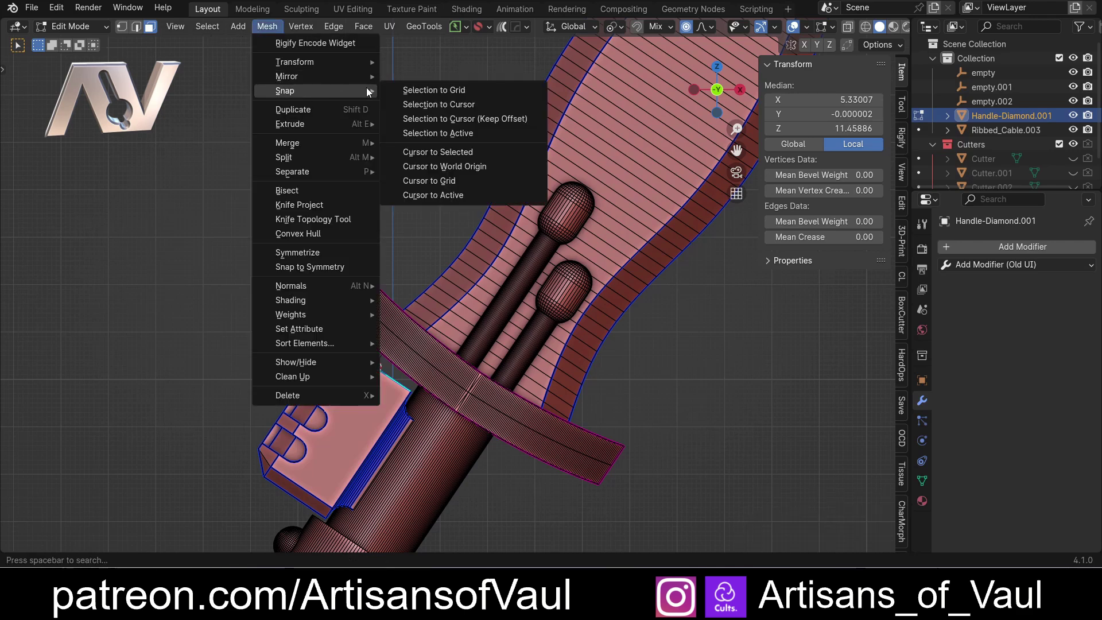
left_click(425, 195)
scroll(405, 290, "down", 6)
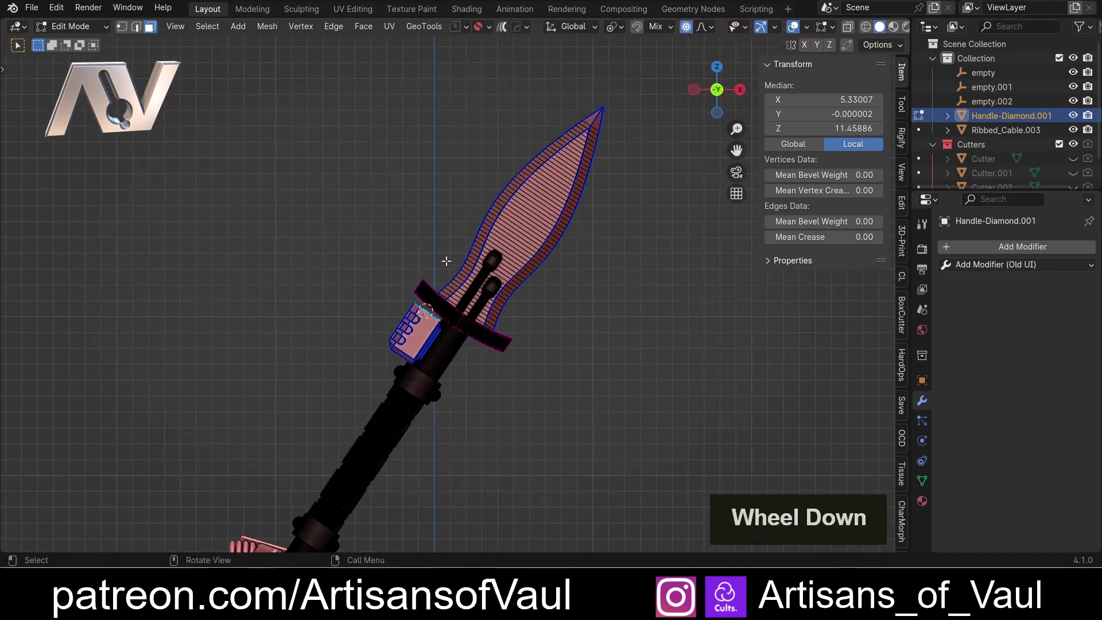
middle_click_drag(510, 259, 442, 286, "shift")
scroll(441, 286, "up", 2)
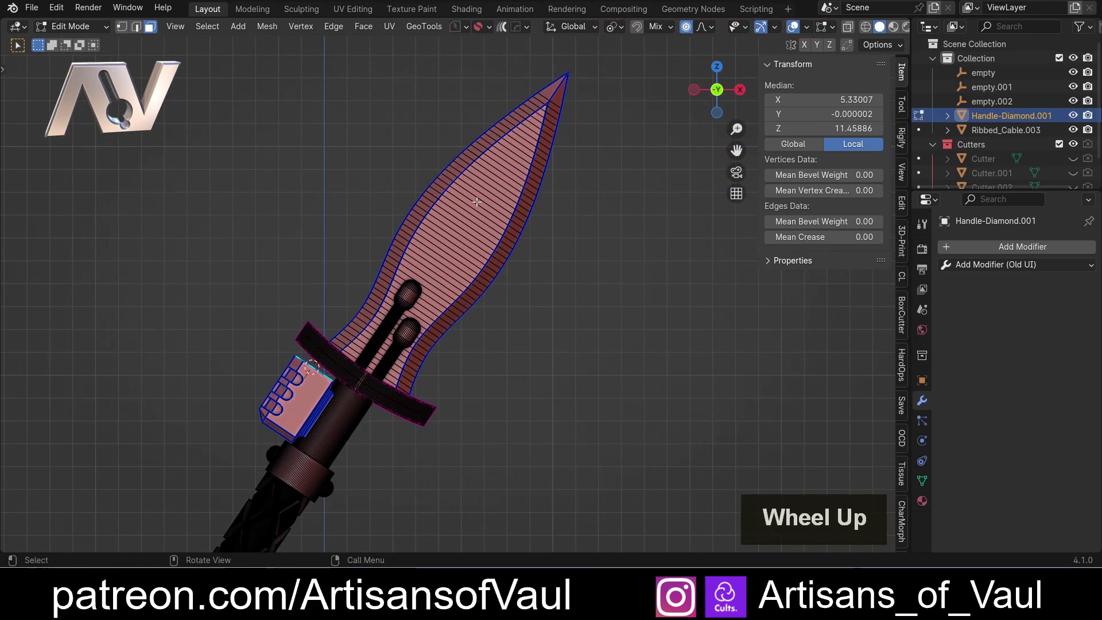
key("Tab")
left_click(567, 75)
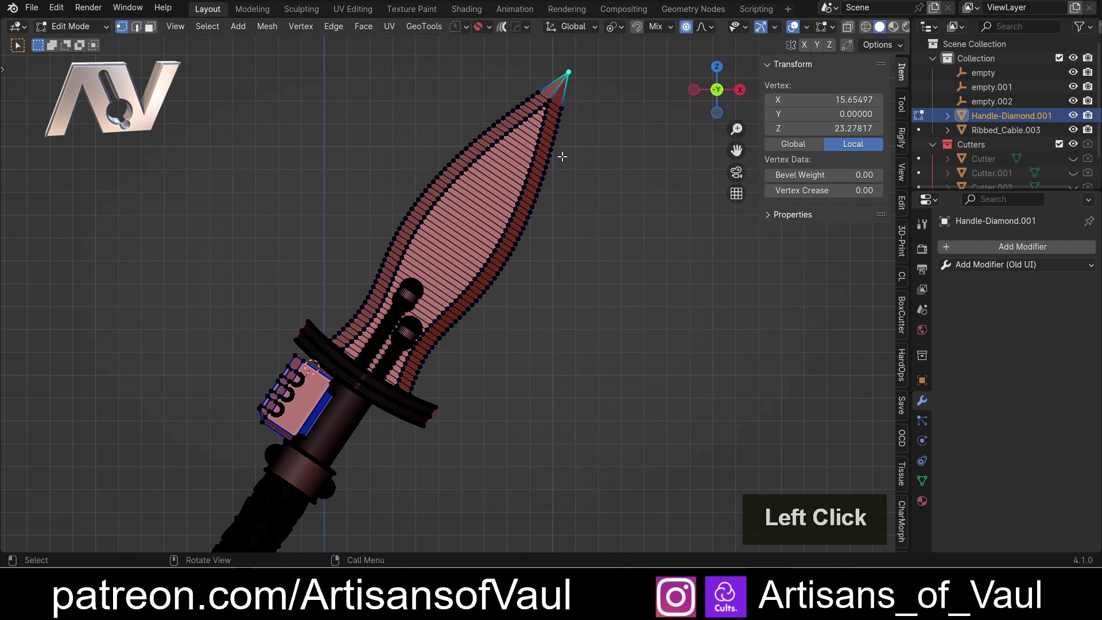
left_click(580, 27)
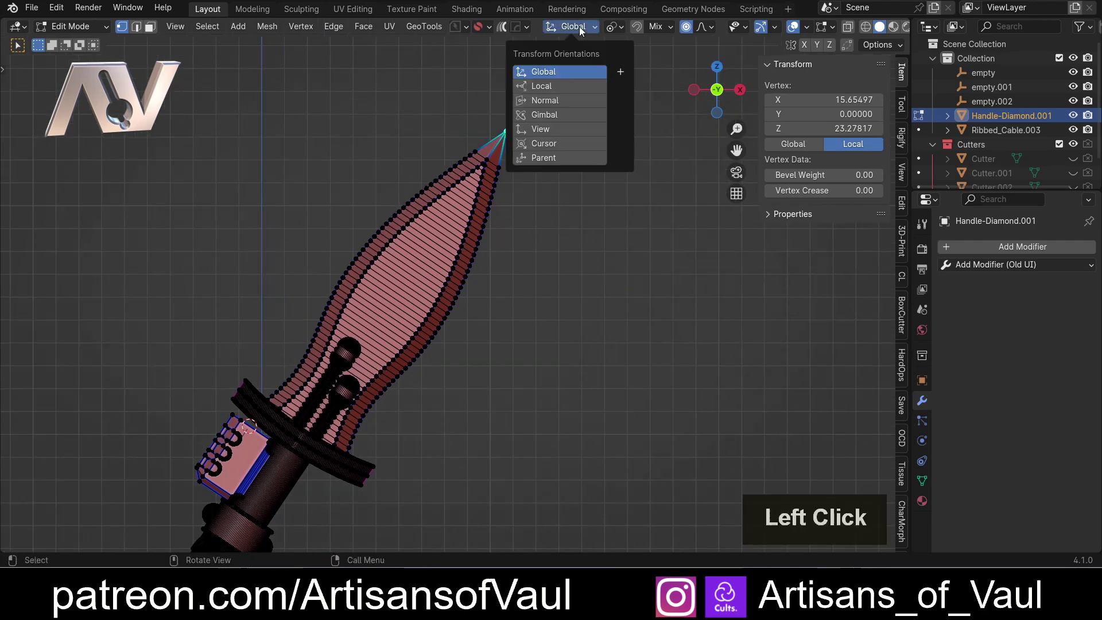
left_click(550, 143)
key("Escape")
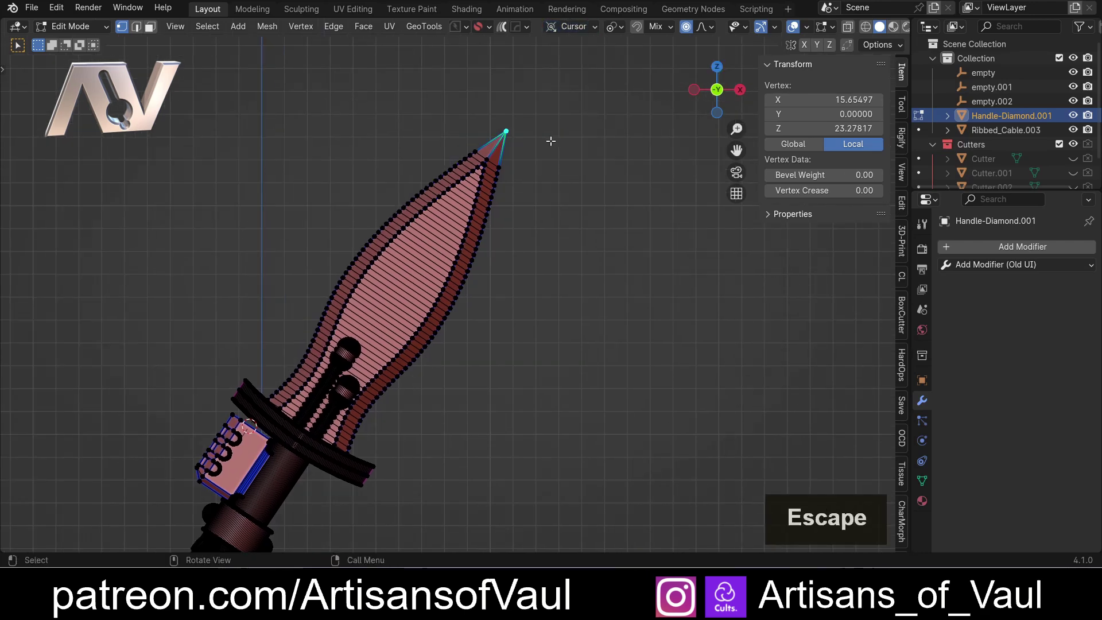
key("g")
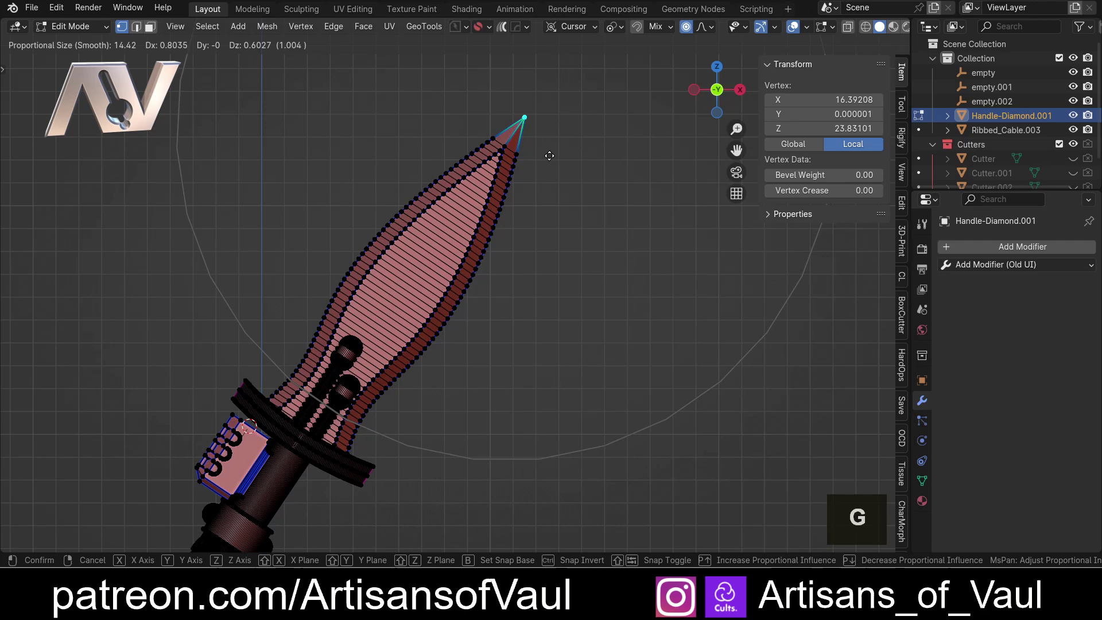
key("z")
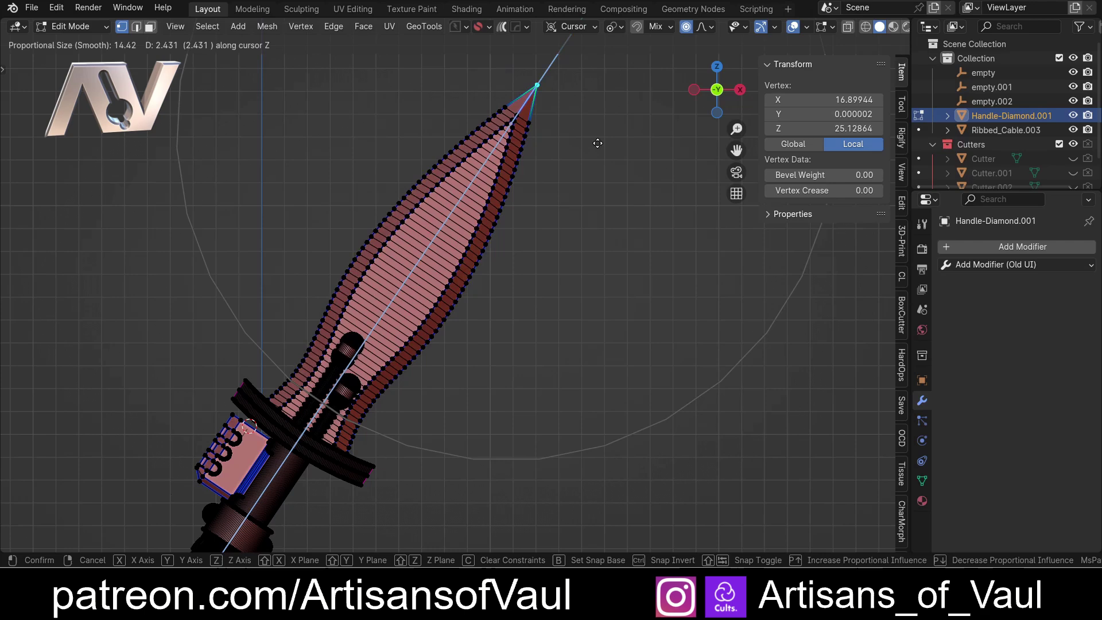
key("Escape")
middle_click_drag(347, 398, 408, 321, "shift")
Center the view on the guard and blade base and switch to see-through wireframe.
scroll(484, 190, "up", 2)
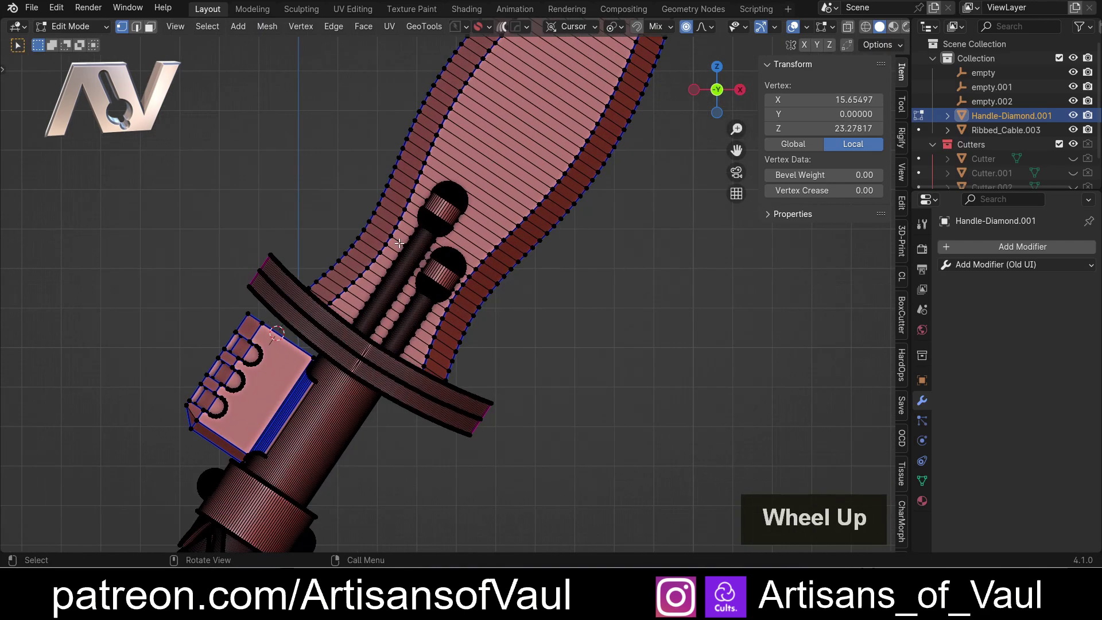
scroll(404, 262, "up", 2)
middle_click_drag(401, 258, 394, 254, "shift")
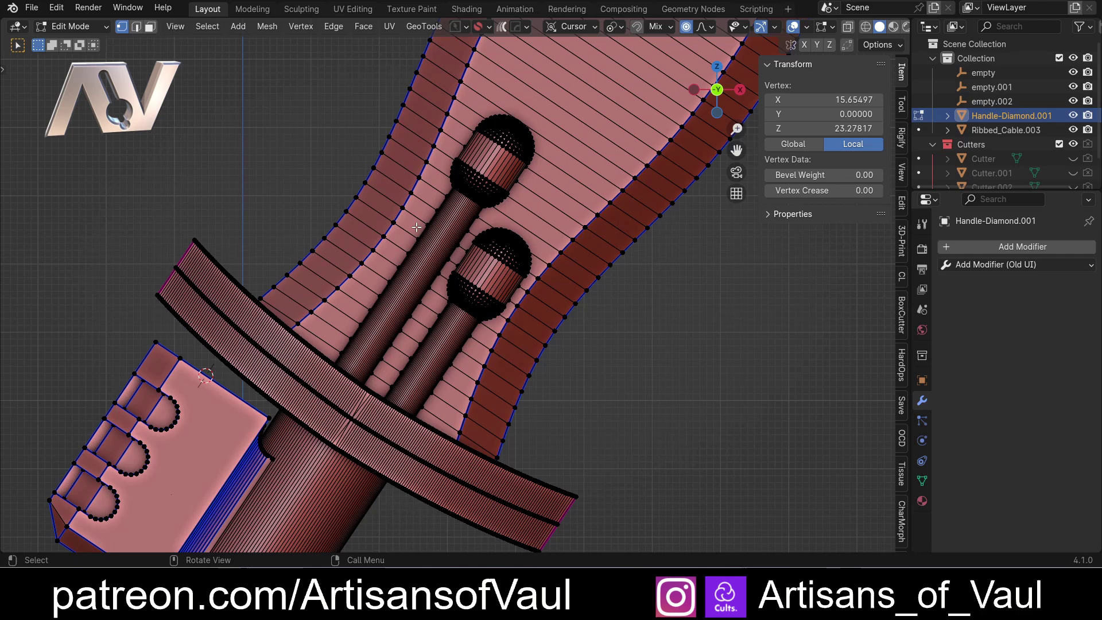
key("shift+z")
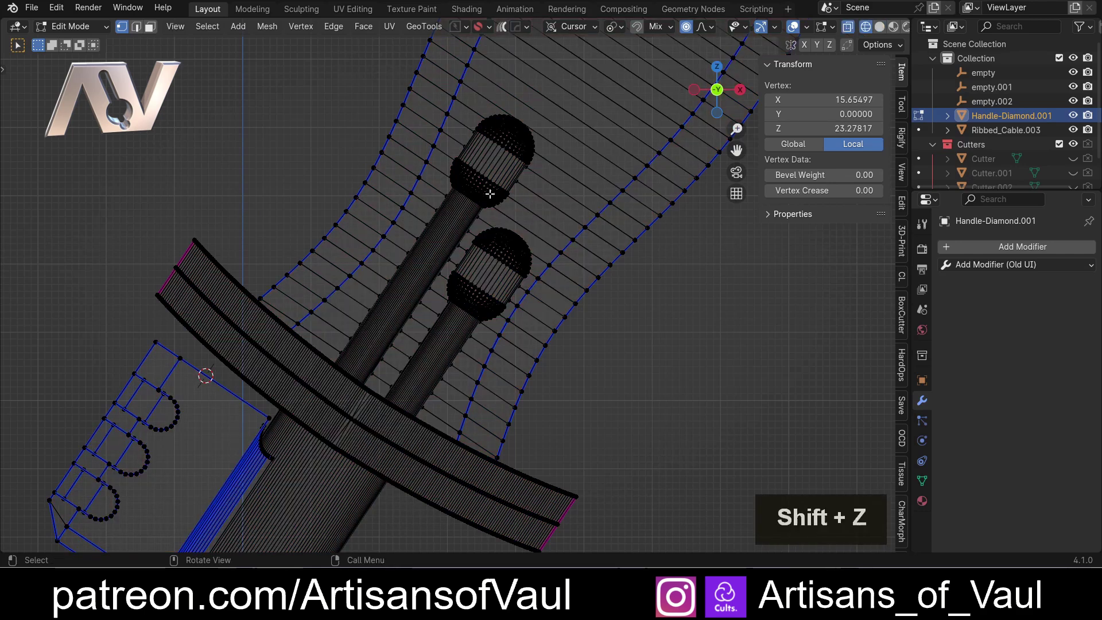
key("c")
scroll(482, 218, "down", 3)
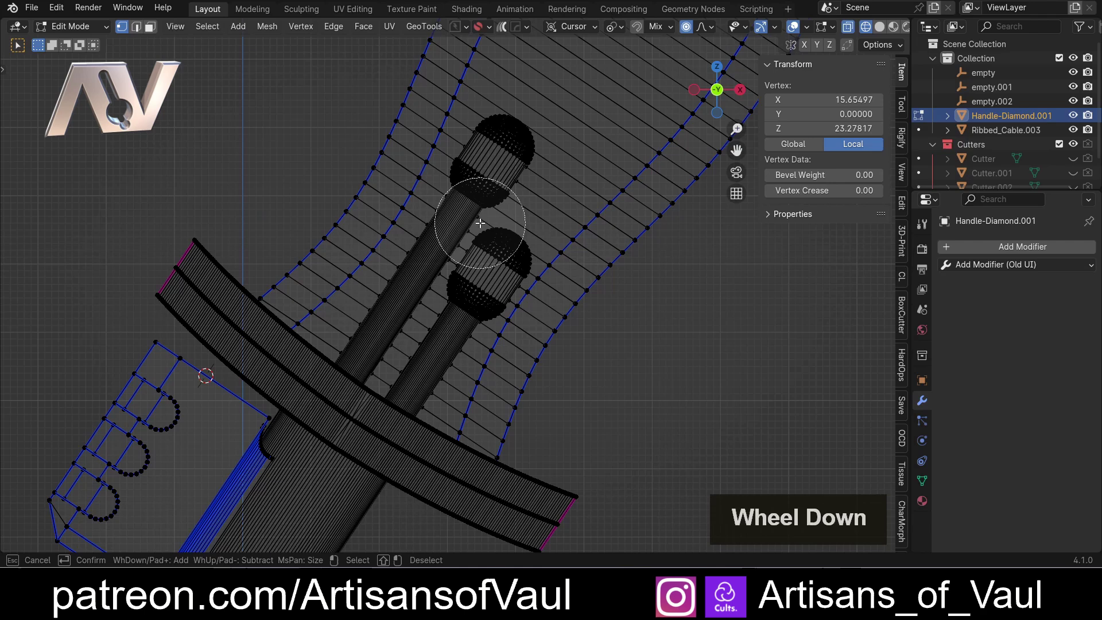
scroll(481, 223, "up", 2)
scroll(480, 223, "down", 4)
scroll(480, 223, "up", 3)
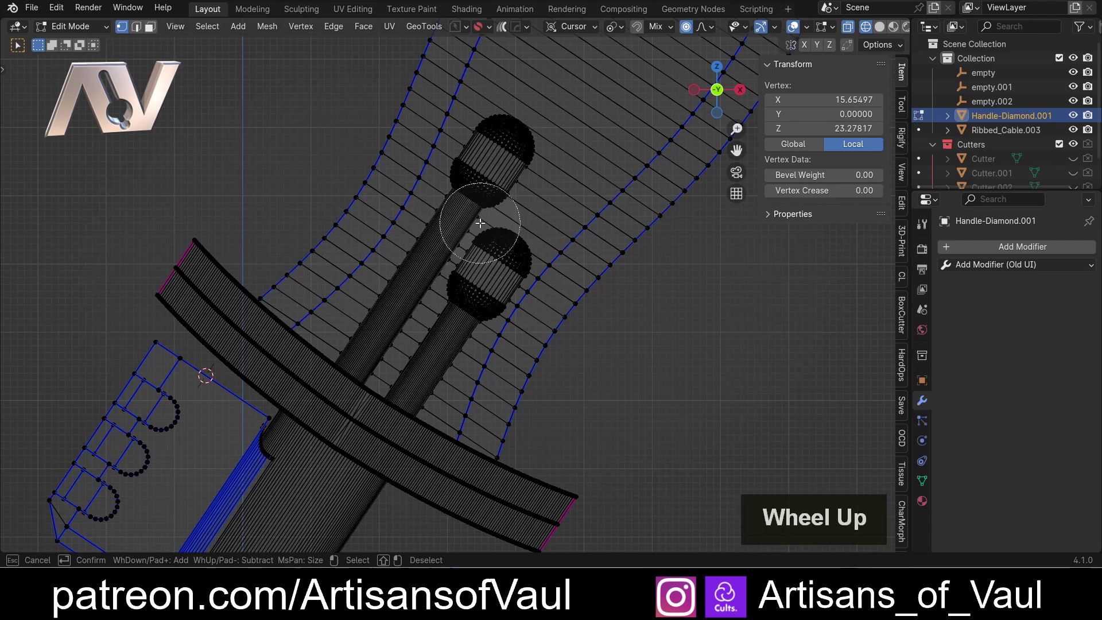
scroll(480, 222, "down", 1)
scroll(481, 223, "up", 1)
key("shift+Tab")
scroll(480, 223, "down", 1)
scroll(481, 222, "up", 1)
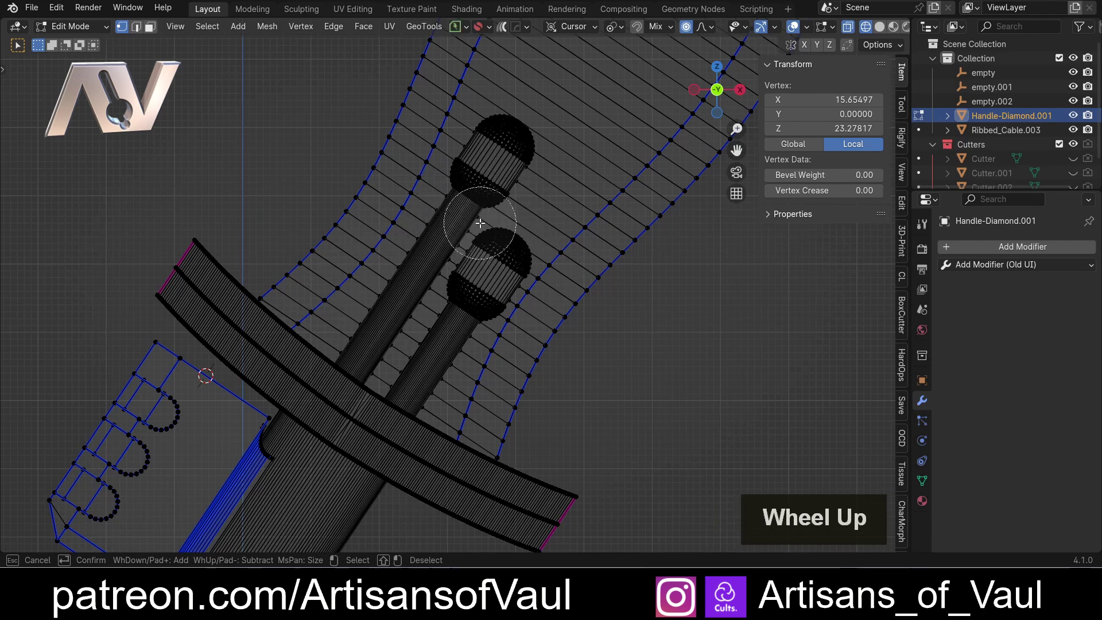
Select the handle shaft, spheres, crossguard, lower handle and the whole shaft.
mouse_move(480, 222)
left_mouse_down()
mouse_move(482, 188)
mouse_move(525, 137)
mouse_move(495, 144)
mouse_move(471, 198)
mouse_move(359, 355)
mouse_move(499, 225)
mouse_move(489, 262)
mouse_move(499, 262)
mouse_move(410, 377)
mouse_move(393, 422)
mouse_move(428, 468)
mouse_move(495, 500)
mouse_move(588, 520)
mouse_move(503, 538)
mouse_move(251, 348)
left_mouse_up()
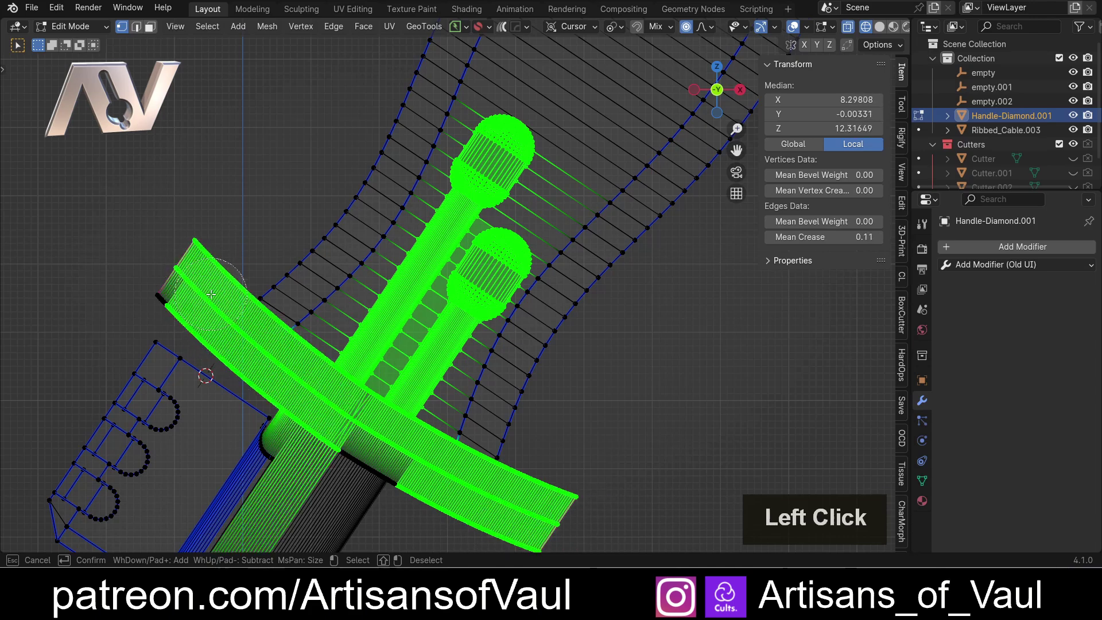
mouse_move(211, 294)
left_mouse_down()
mouse_move(313, 473)
mouse_move(487, 536)
mouse_move(635, 541)
left_mouse_up()
scroll(524, 448, "down", 5)
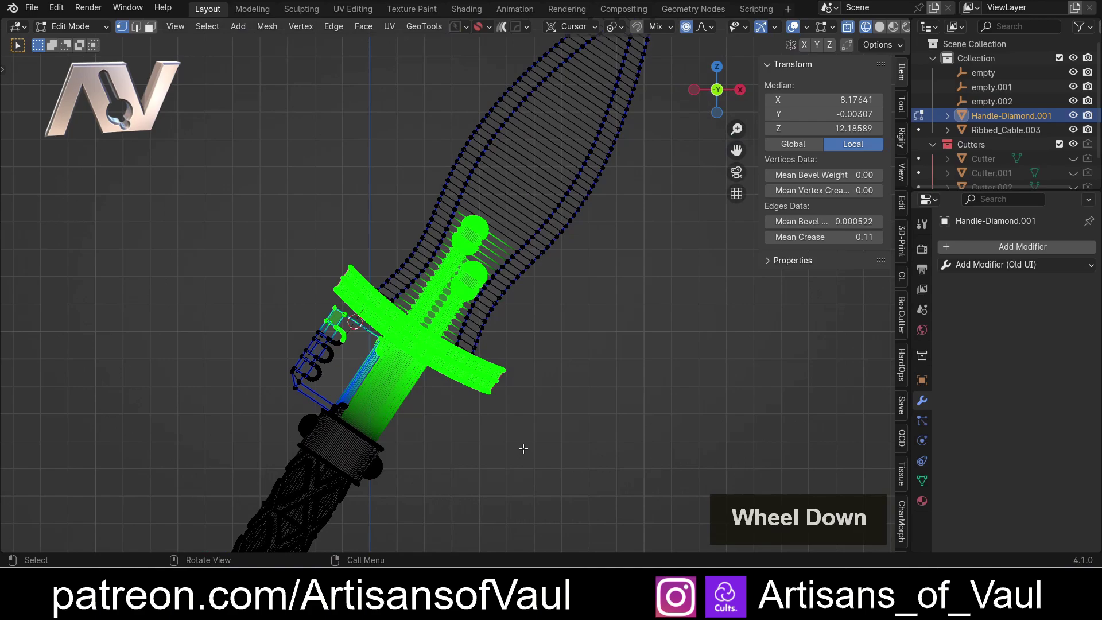
middle_click_drag(476, 417, 598, 179, "shift")
left_click(733, 91)
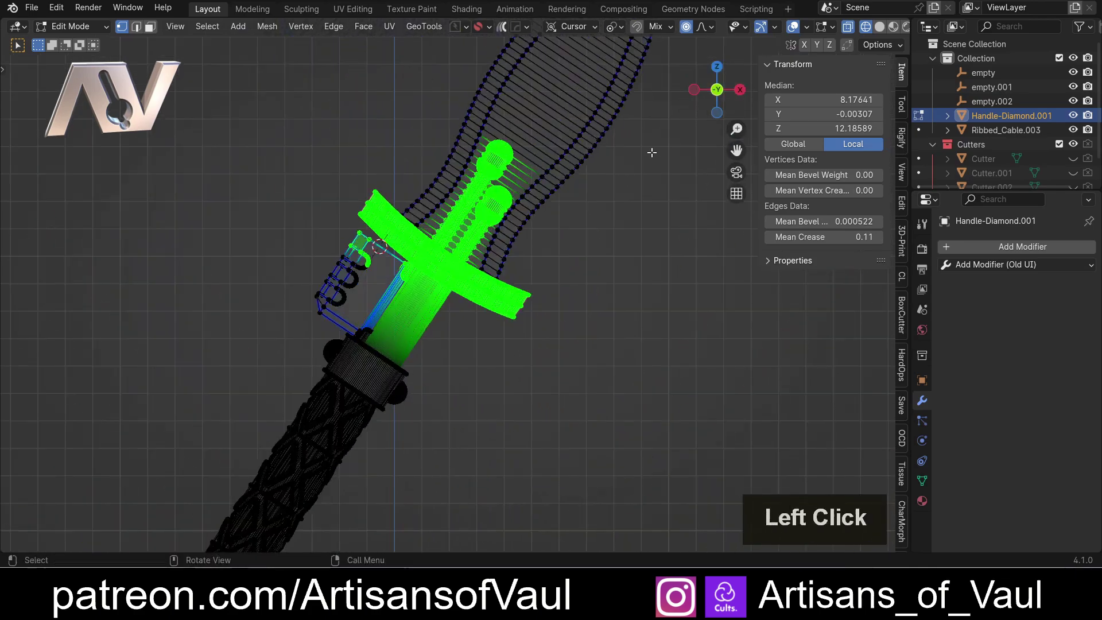
middle_click_drag(516, 287, 631, 161, "shift")
left_click_drag(428, 136, 526, 252, "shift")
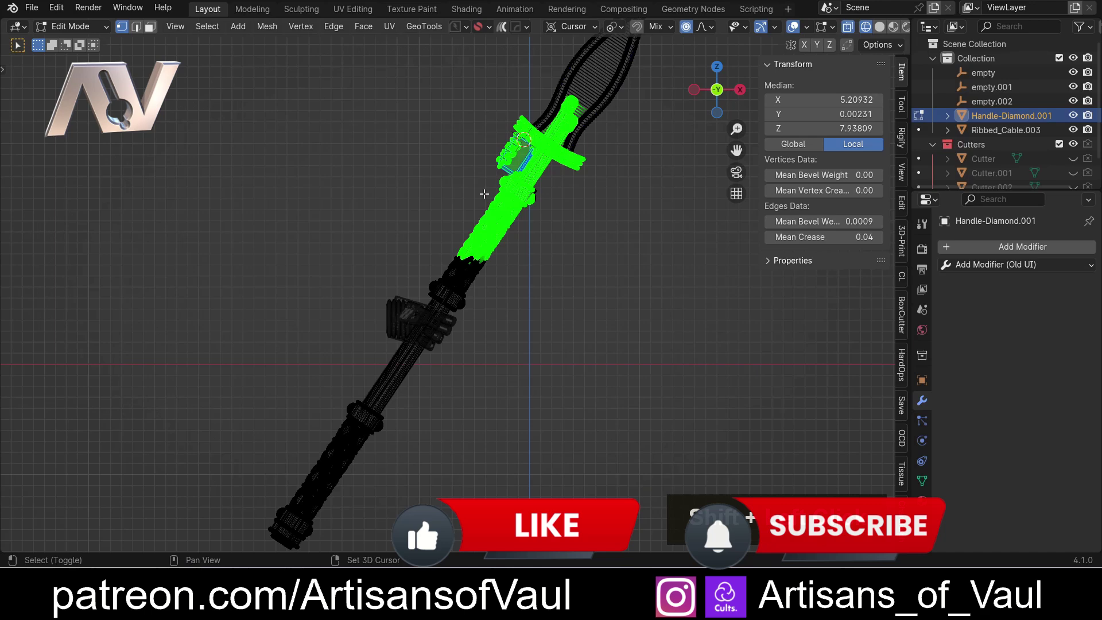
left_click_drag(224, 224, 432, 489, "shift")
middle_click_drag(146, 321, 190, 227, "shift")
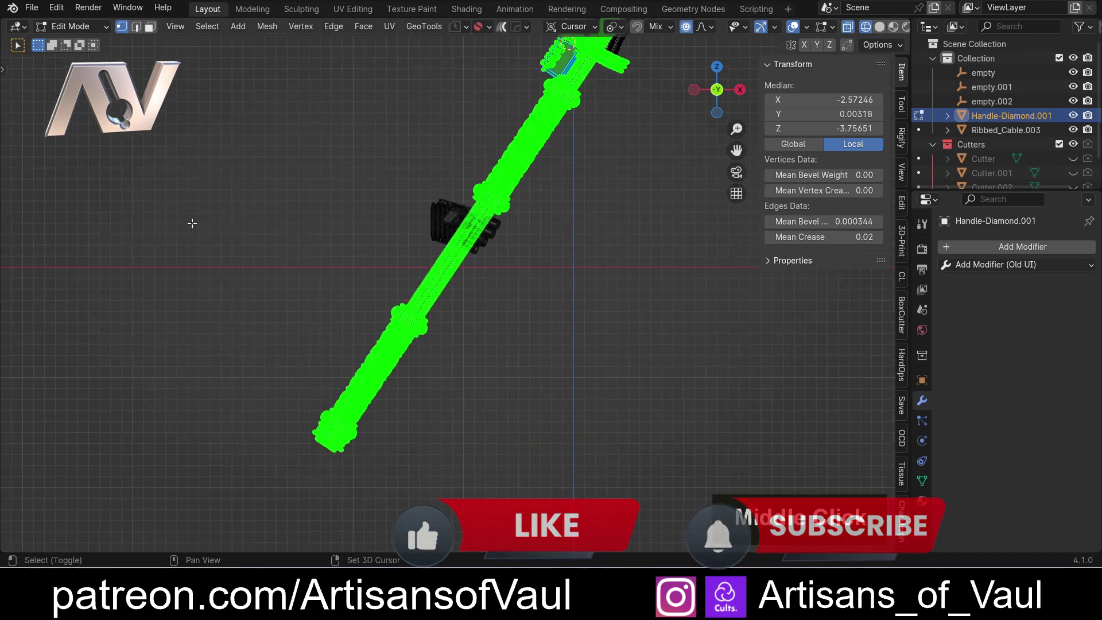
Toggle the blade tip vertex out of the selection and hide the selected handle, guard and shaft.
scroll(580, 321, "down", 4, "shift")
scroll(634, 308, "up", 5)
middle_click_drag(634, 308, 528, 348, "shift")
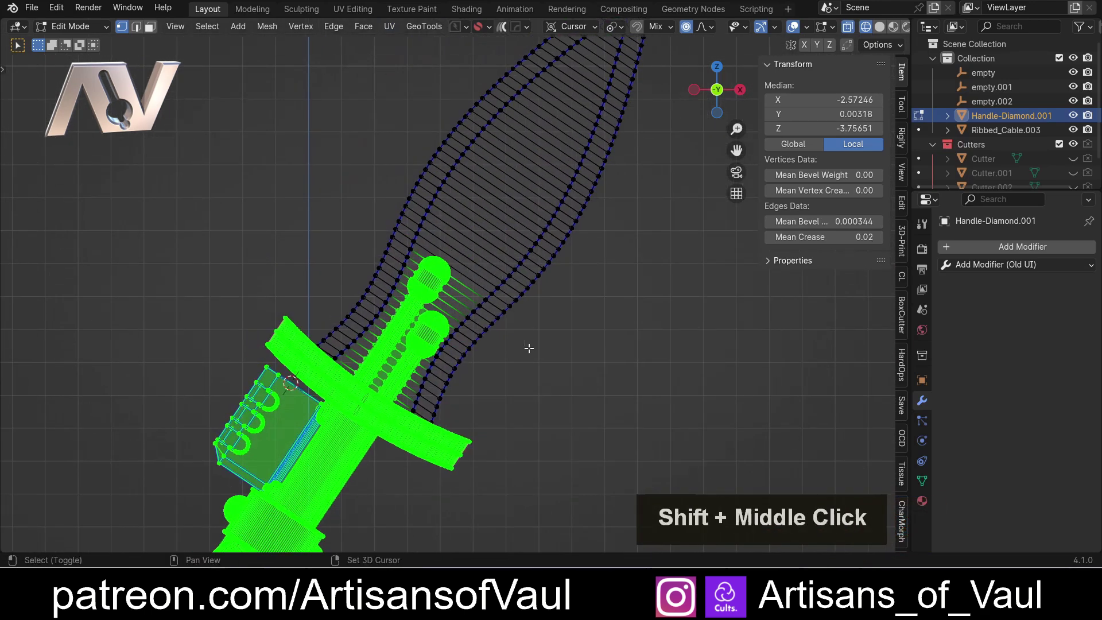
scroll(600, 271, "down", 3)
left_click(532, 162, "shift")
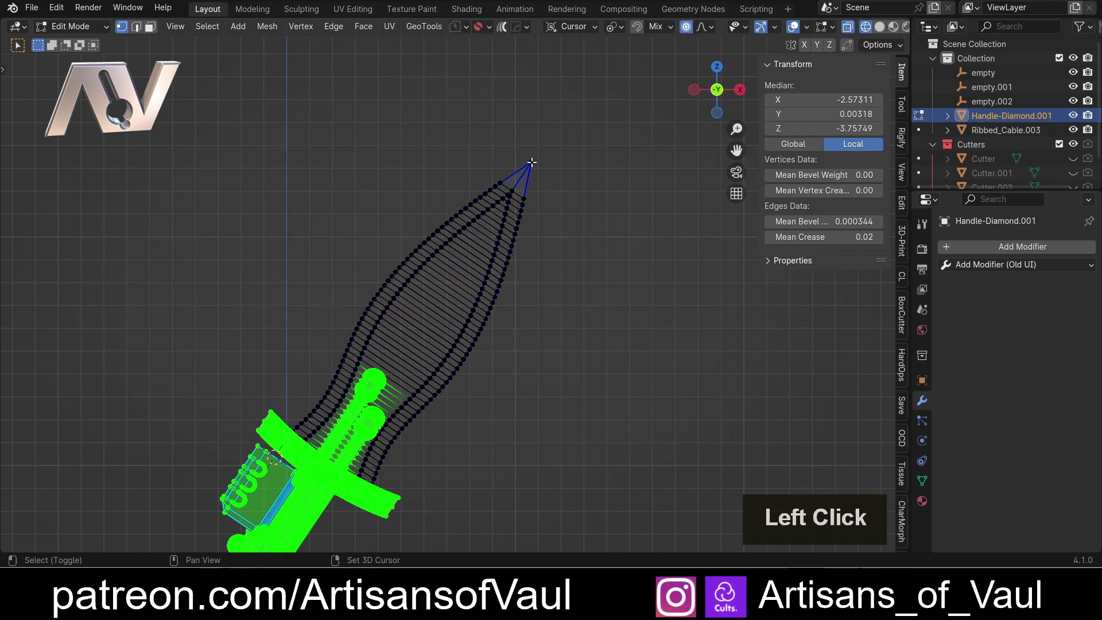
middle_click_drag(471, 342, 488, 266, "shift")
scroll(504, 233, "up", 2)
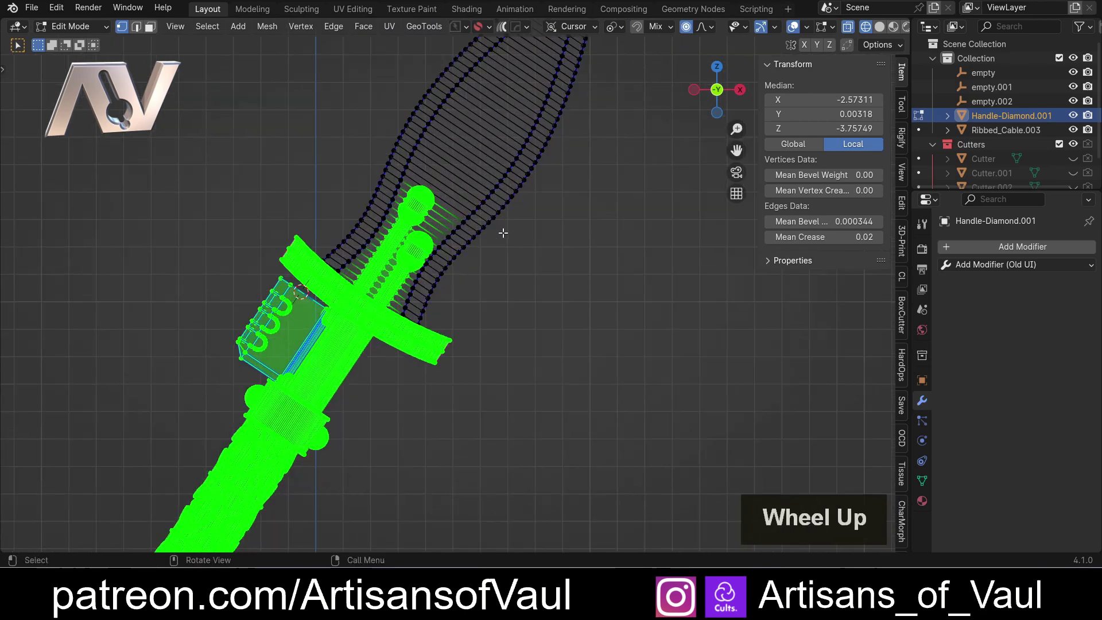
key("h")
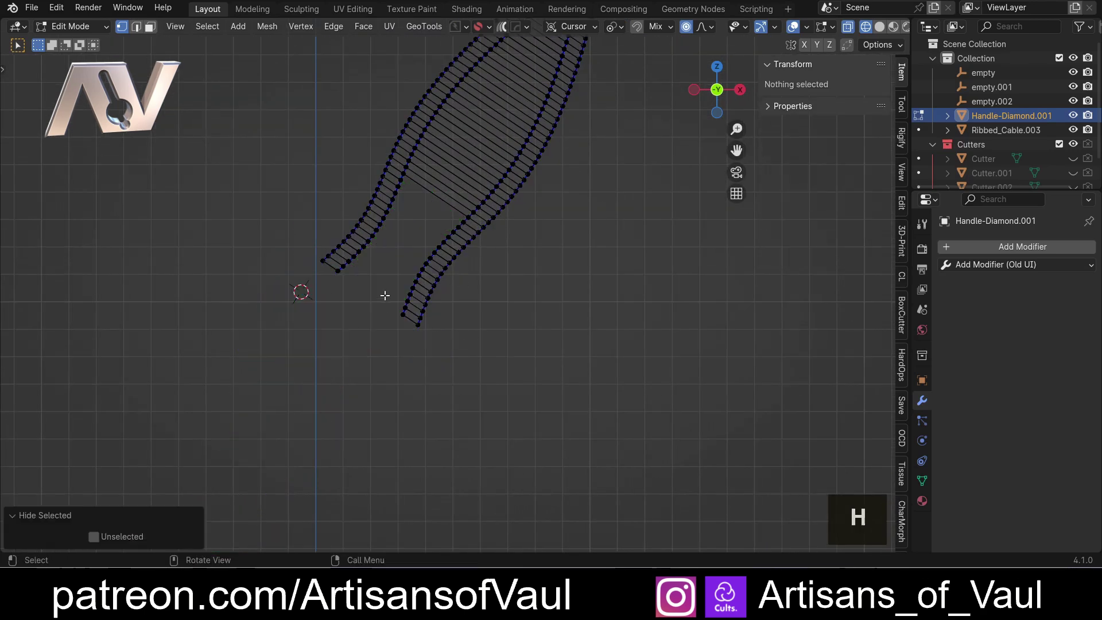
In solid view, move the blade tip vertex 6.53702 along Z with proportional falloff.
key("shift+z")
middle_click_drag(381, 293, 382, 356)
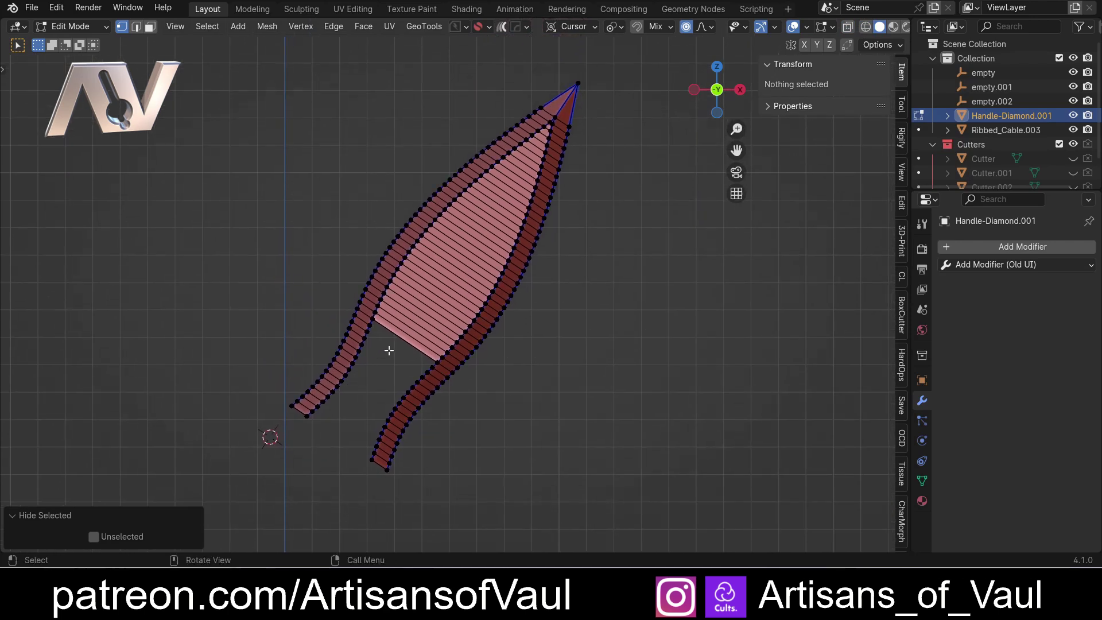
left_click(580, 81)
scroll(582, 81, "down", 2)
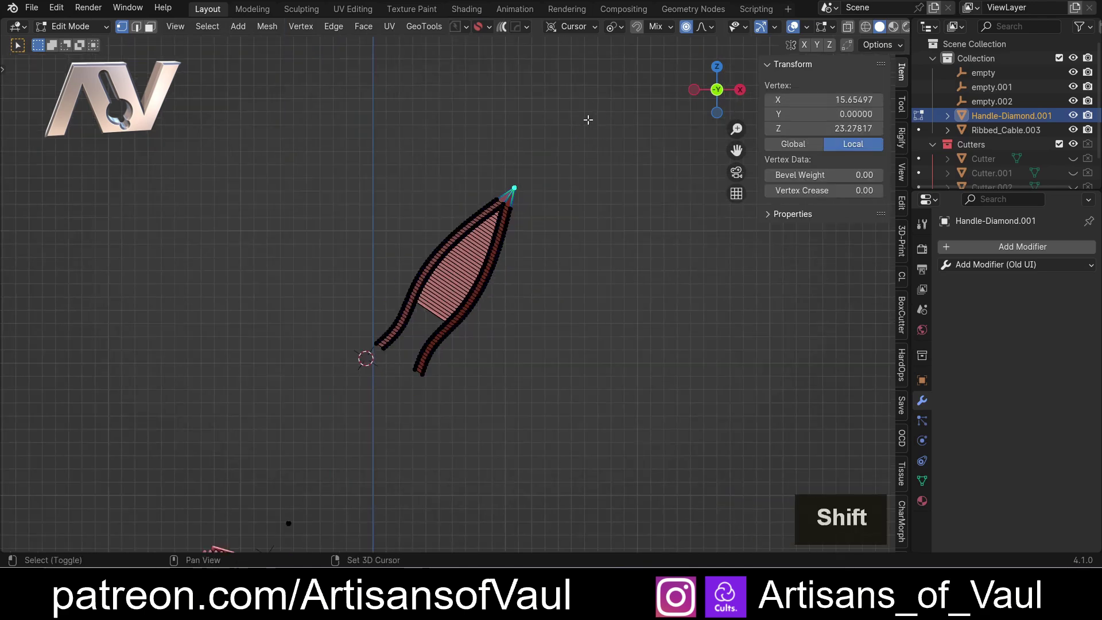
middle_click_drag(587, 118, 556, 185, "shift")
key("g")
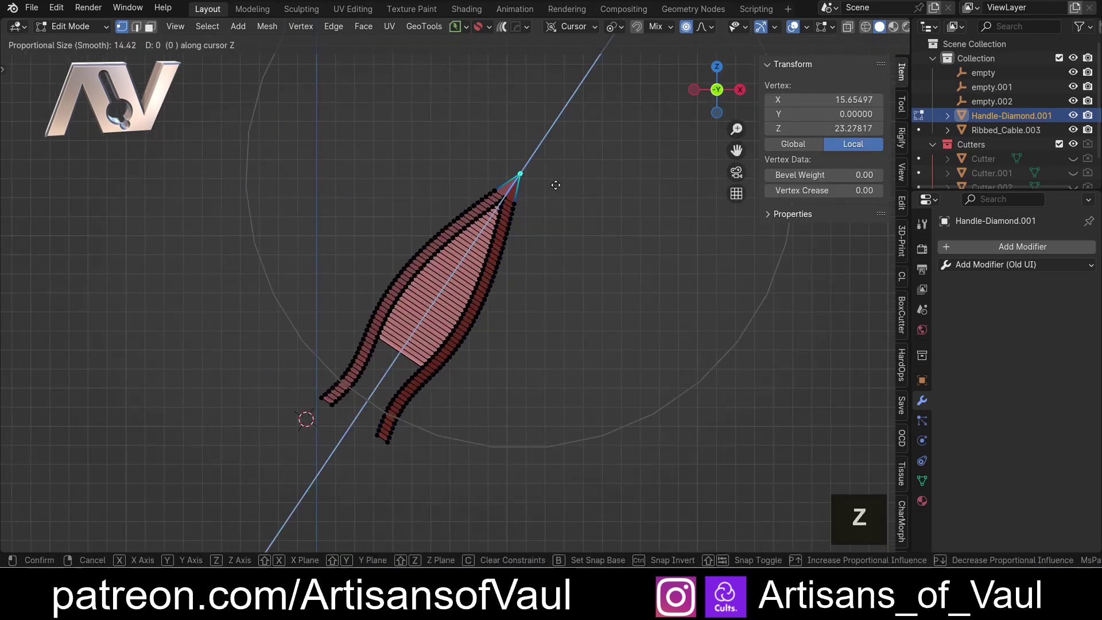
scroll(590, 157, "down", 2)
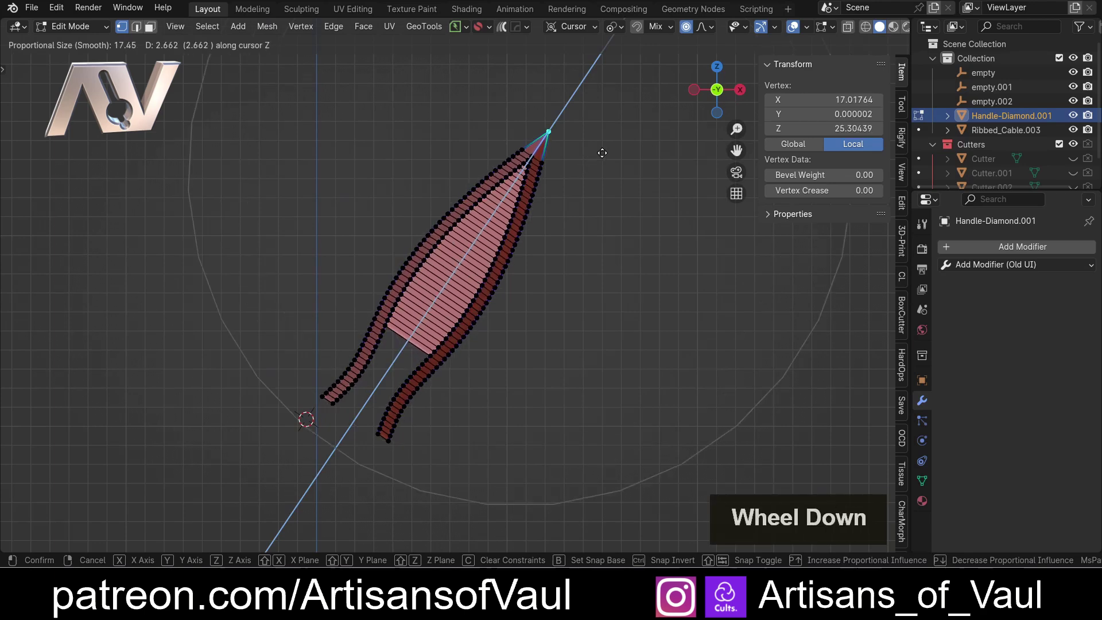
scroll(617, 135, "up", 1)
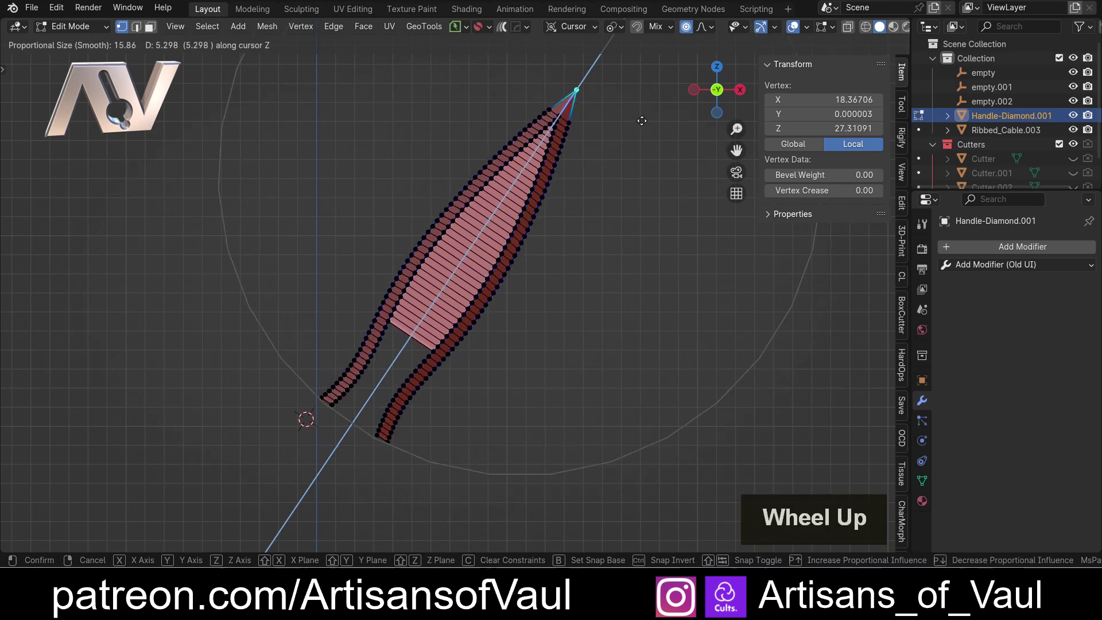
left_click(659, 107)
scroll(608, 164, "down", 2)
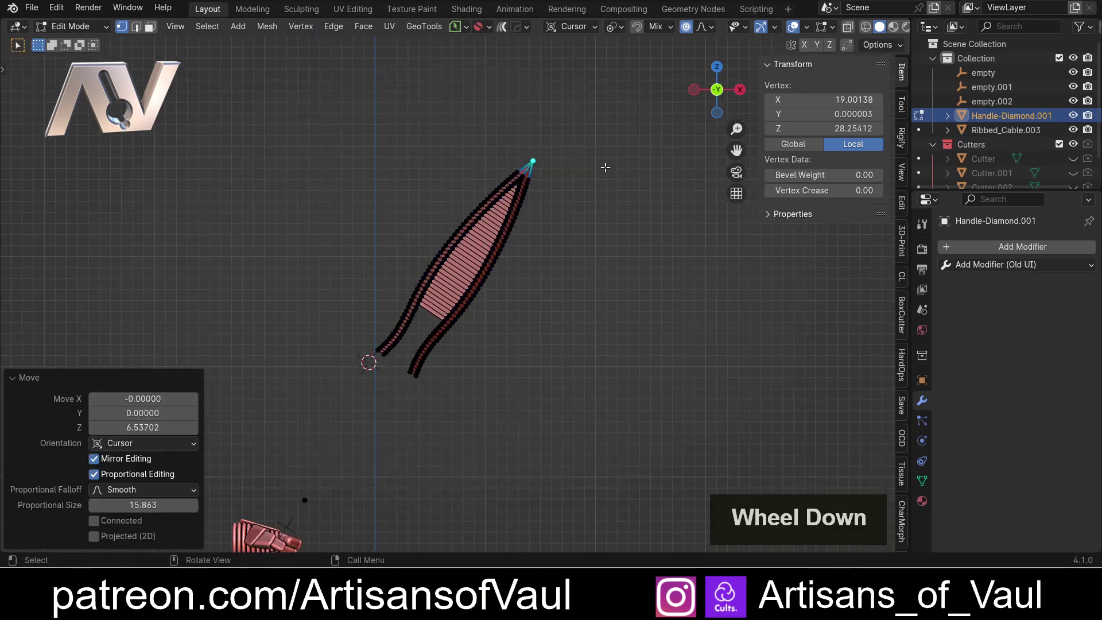
Return to Edit Mode on the spear mesh and reveal all hidden geometry with Alt+H.
key("Tab")
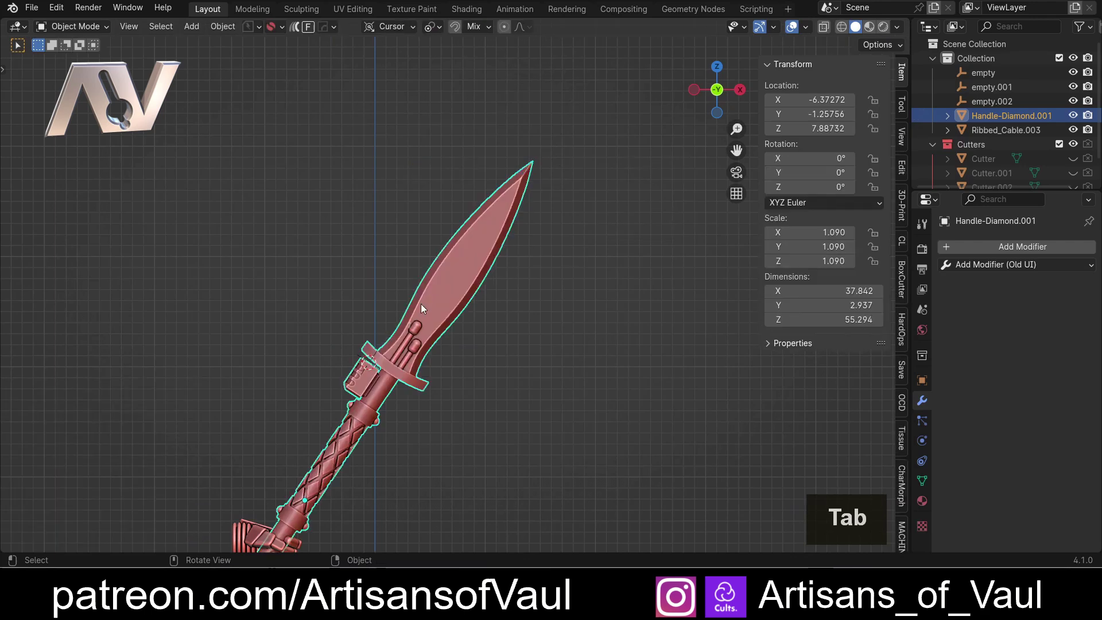
scroll(489, 236, "up", 1)
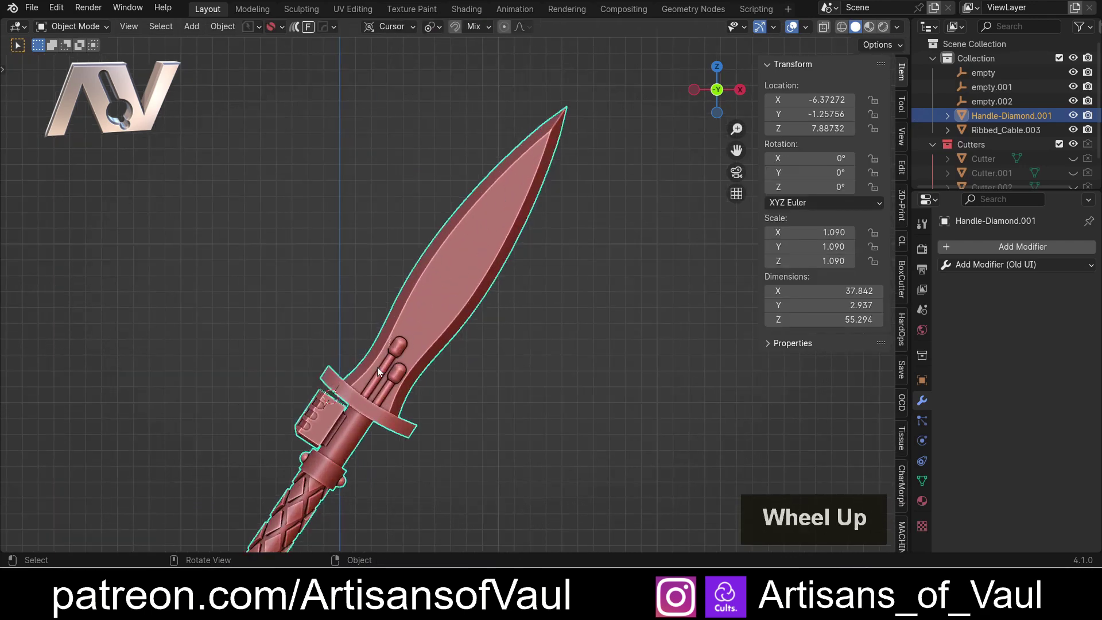
key("Tab")
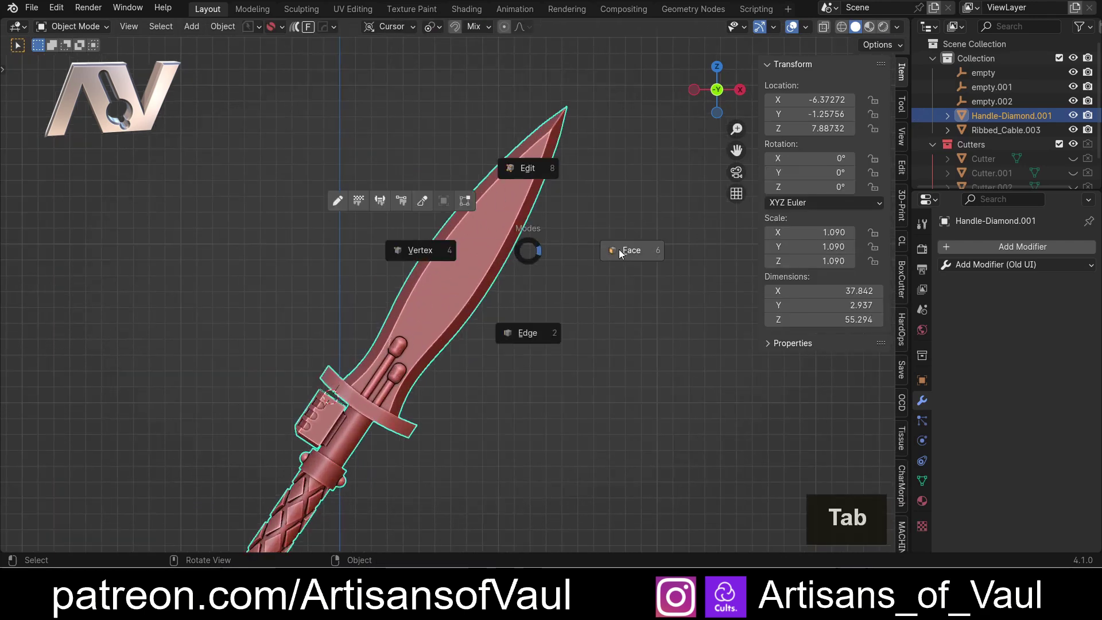
left_click(533, 179)
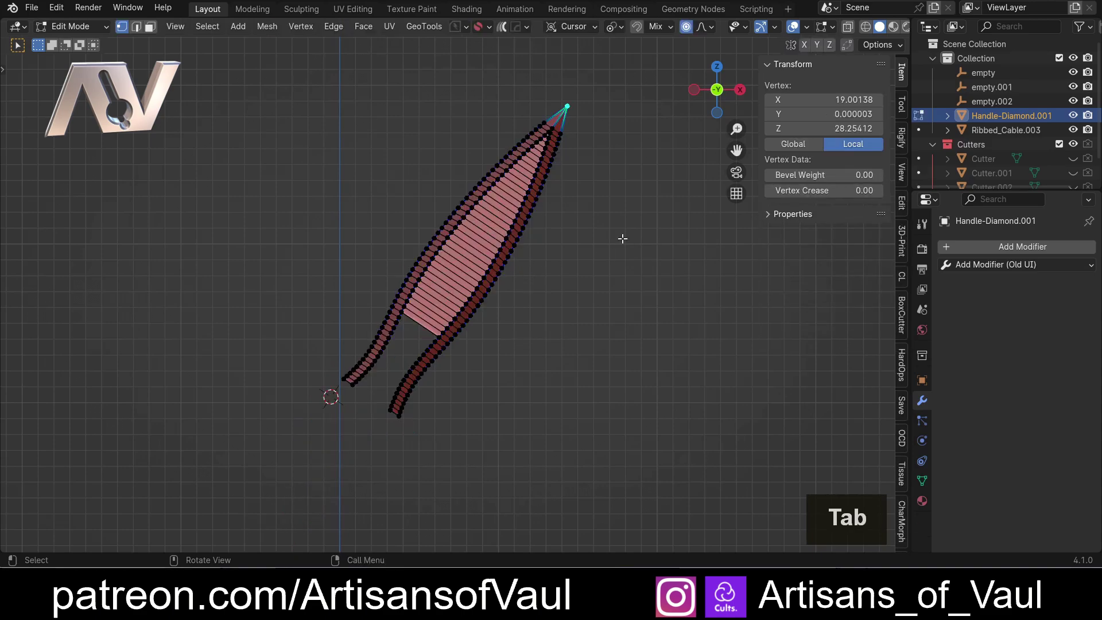
key("alt+h")
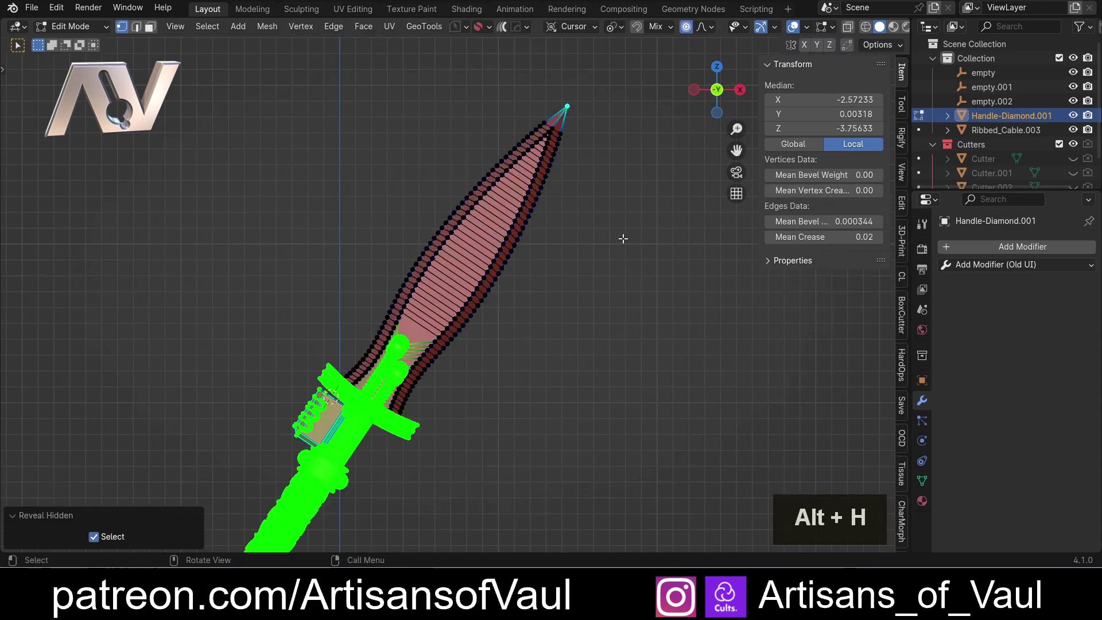
Zoom and orbit to inspect the blade-to-guard junction and both handle knobs.
scroll(624, 238, "up", 6)
middle_click_drag(624, 239, 448, 310, "shift")
scroll(517, 295, "up", 3)
scroll(440, 313, "up", 3)
middle_click_drag(488, 122, 546, 327)
scroll(520, 288, "down", 4)
scroll(537, 365, "up", 4)
Select the thin stretched face beside the guard knob and orbit around it.
key("Tab")
left_click(541, 309)
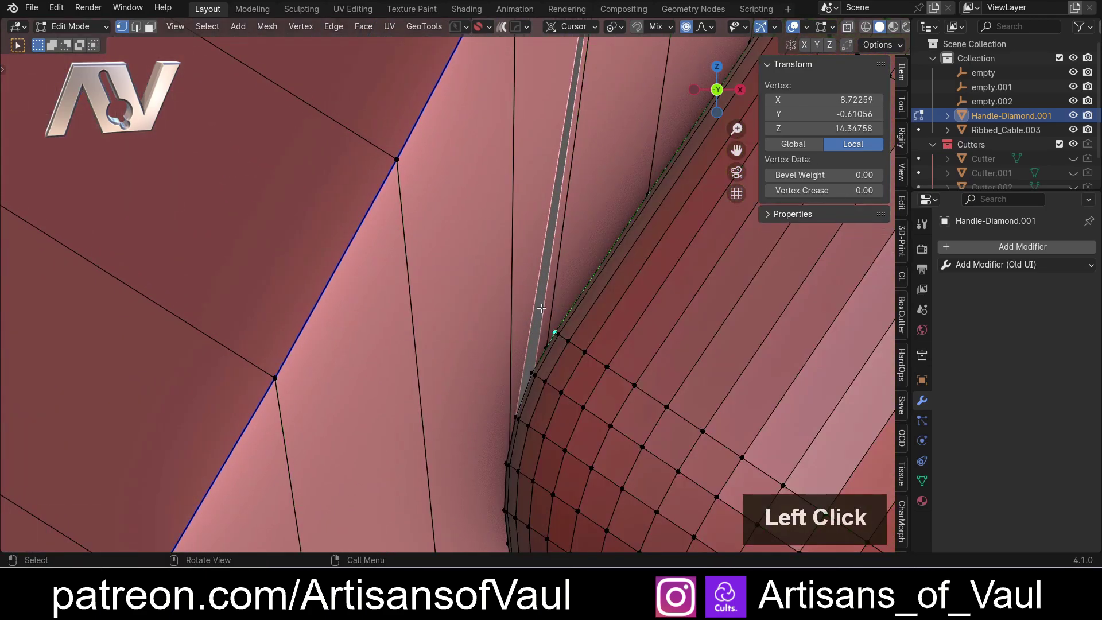
key("Tab")
left_click(524, 236)
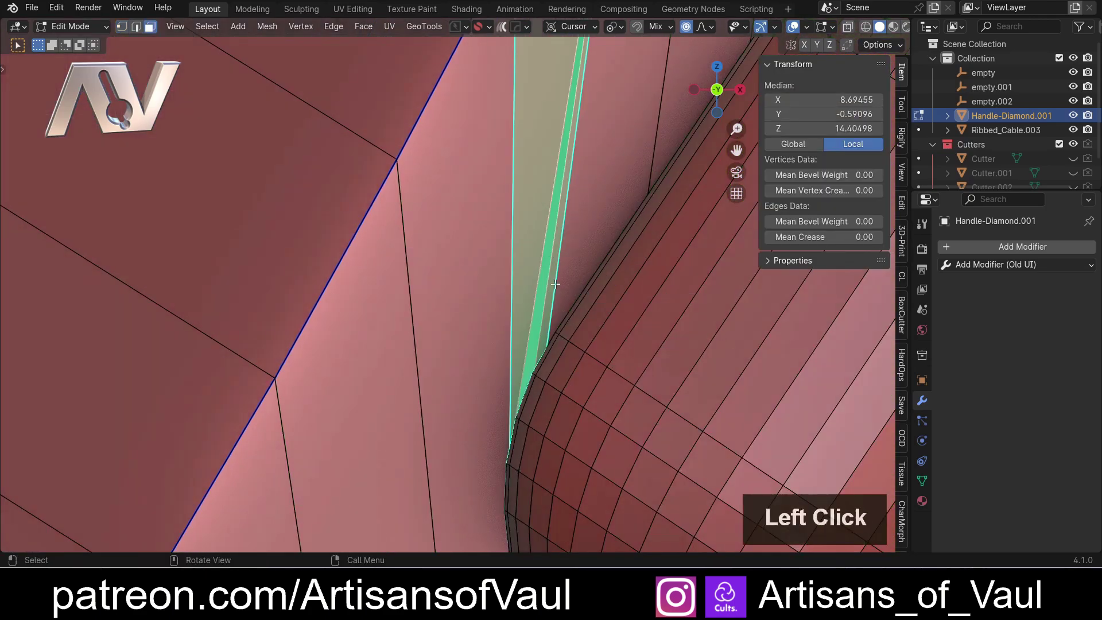
scroll(524, 236, "down", 2)
scroll(524, 237, "up", 2)
middle_click_drag(524, 237, 507, 320, "shift")
scroll(545, 321, "up", 2)
Delete the thin face strip beside the knob.
key("Tab")
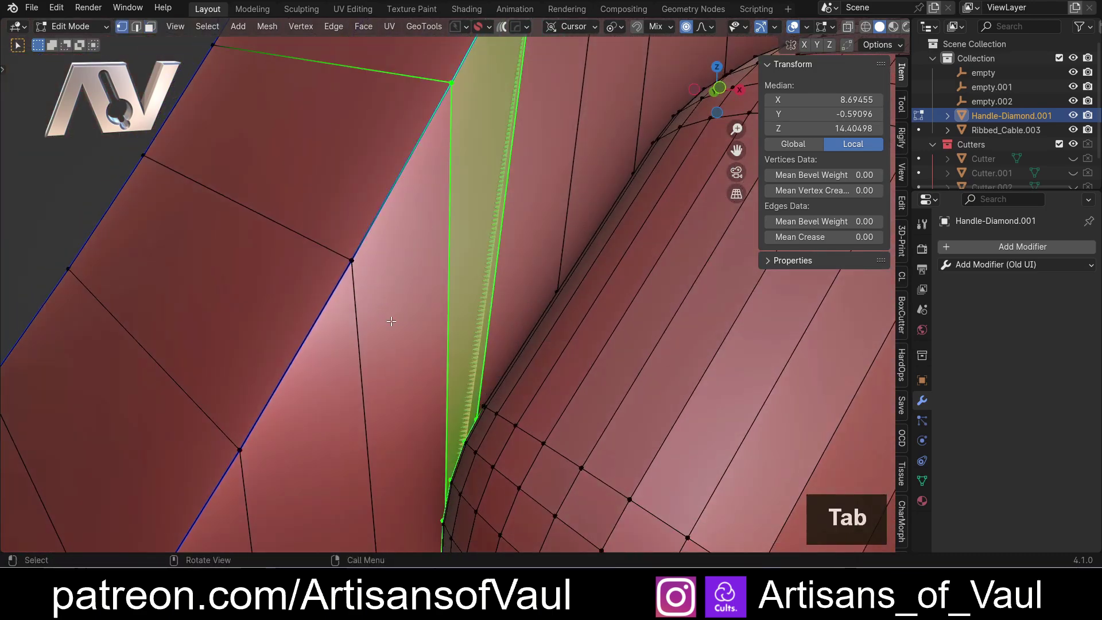
left_click(442, 520)
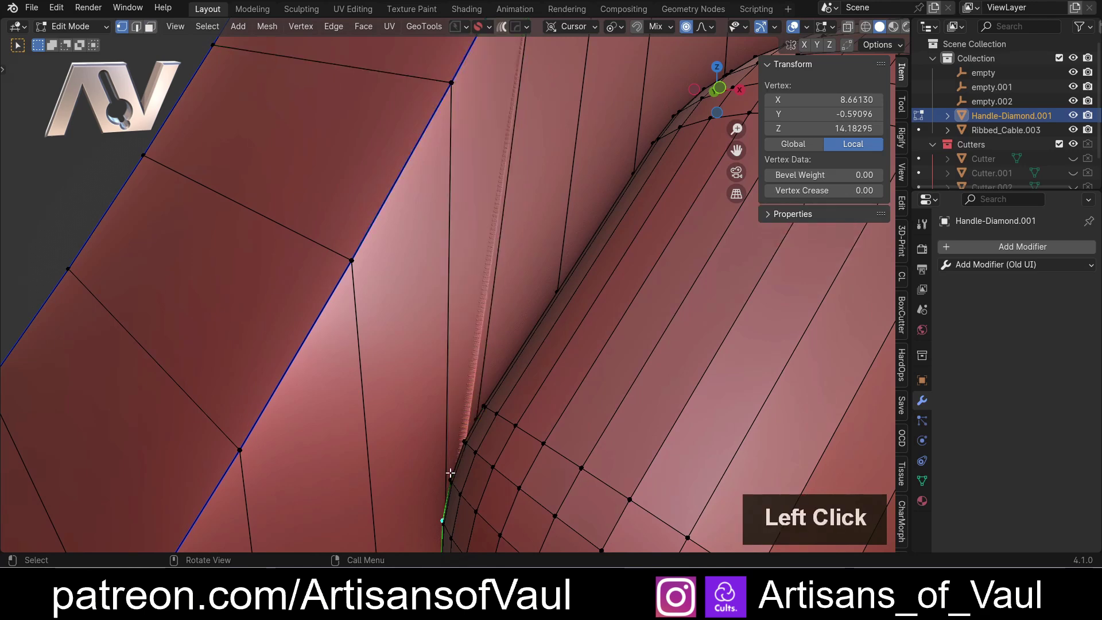
key("3")
left_click(456, 206)
key("Delete")
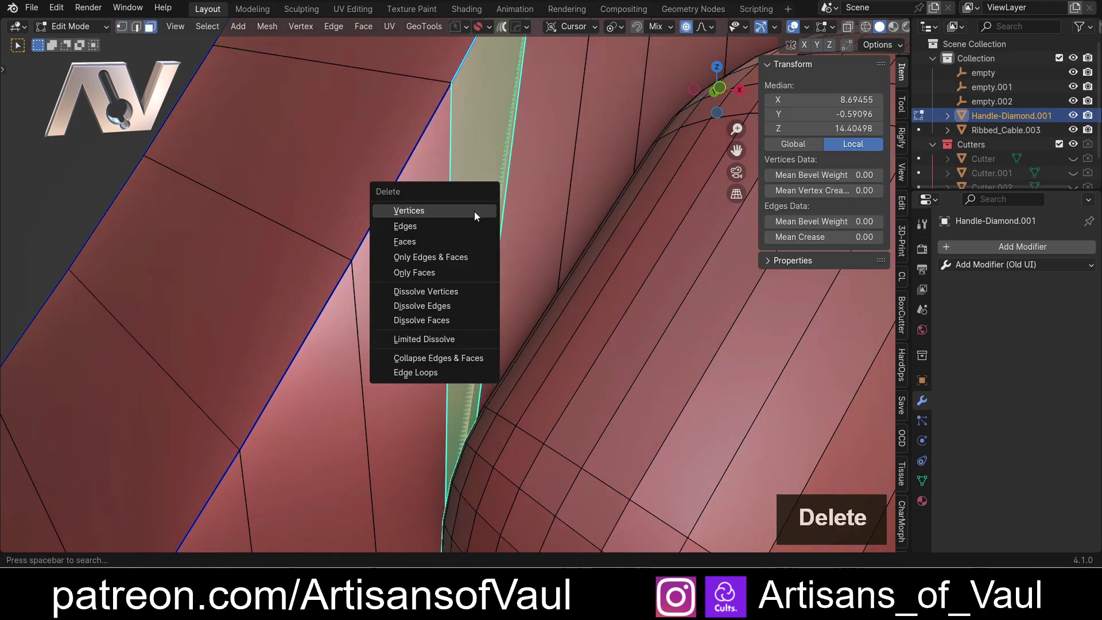
left_click(425, 241)
scroll(452, 244, "down", 3)
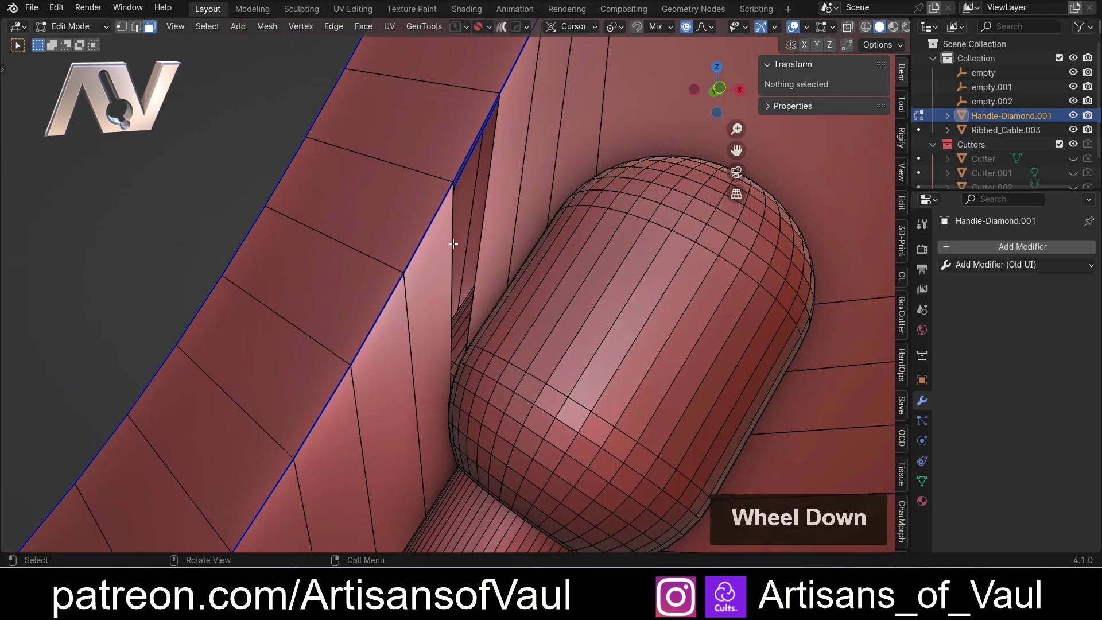
scroll(453, 244, "up", 3)
Delete the leftover vertical edge at the sliver's location.
key("Tab")
left_click(505, 320)
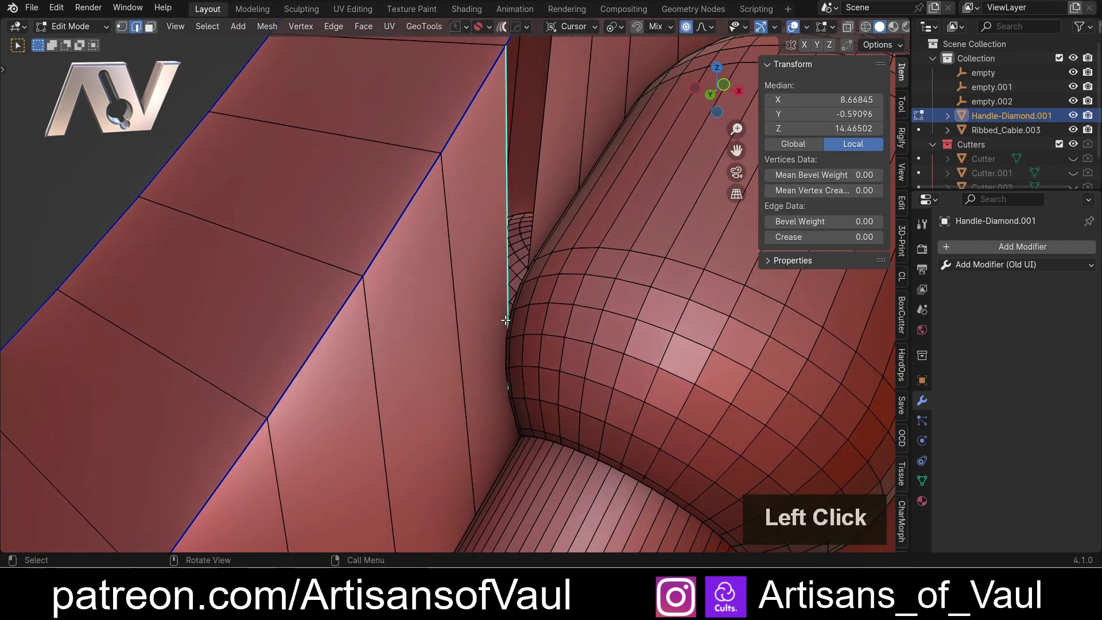
scroll(505, 320, "up", 1)
key("Delete")
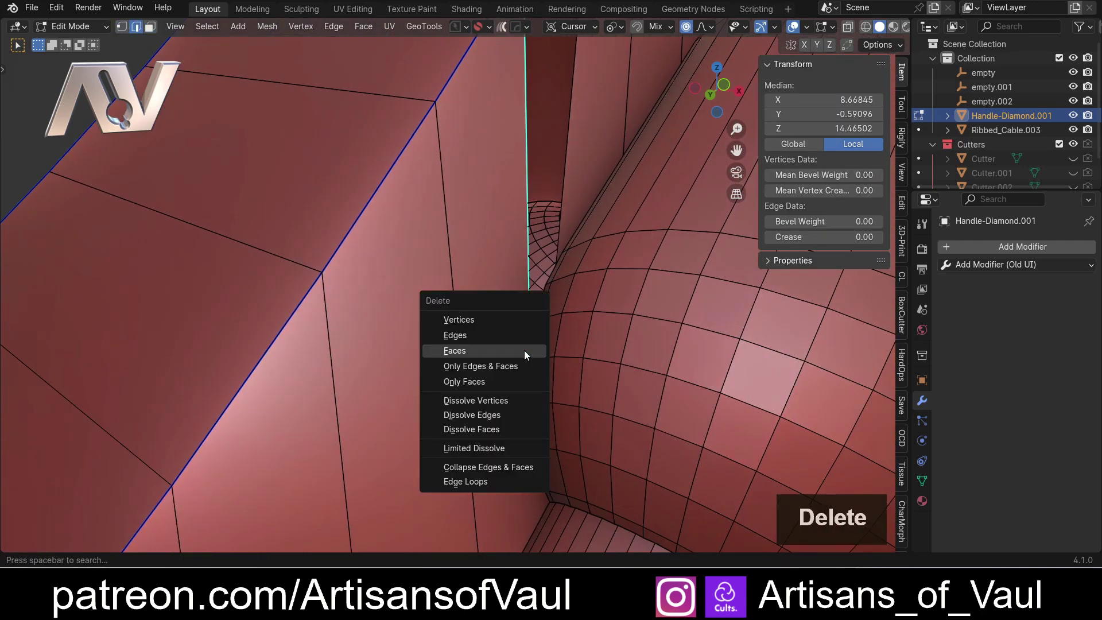
left_click(505, 338)
scroll(530, 444, "down", 2)
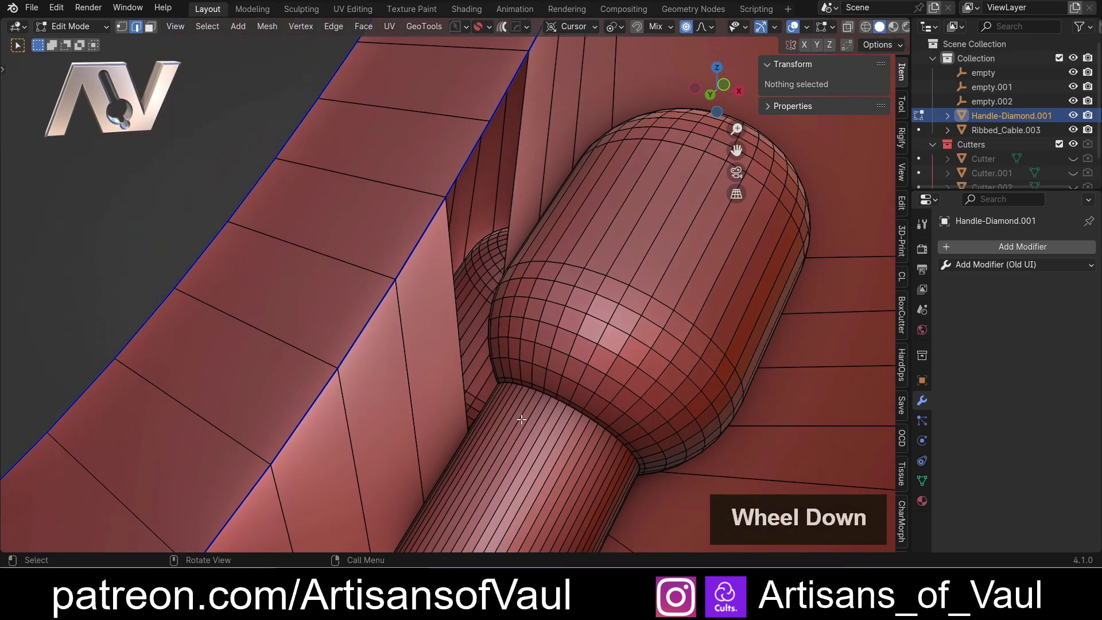
Select the edges on both sides of the opening and fill them with a new face.
middle_click_drag(530, 443, 476, 395)
key("ctrl+z")
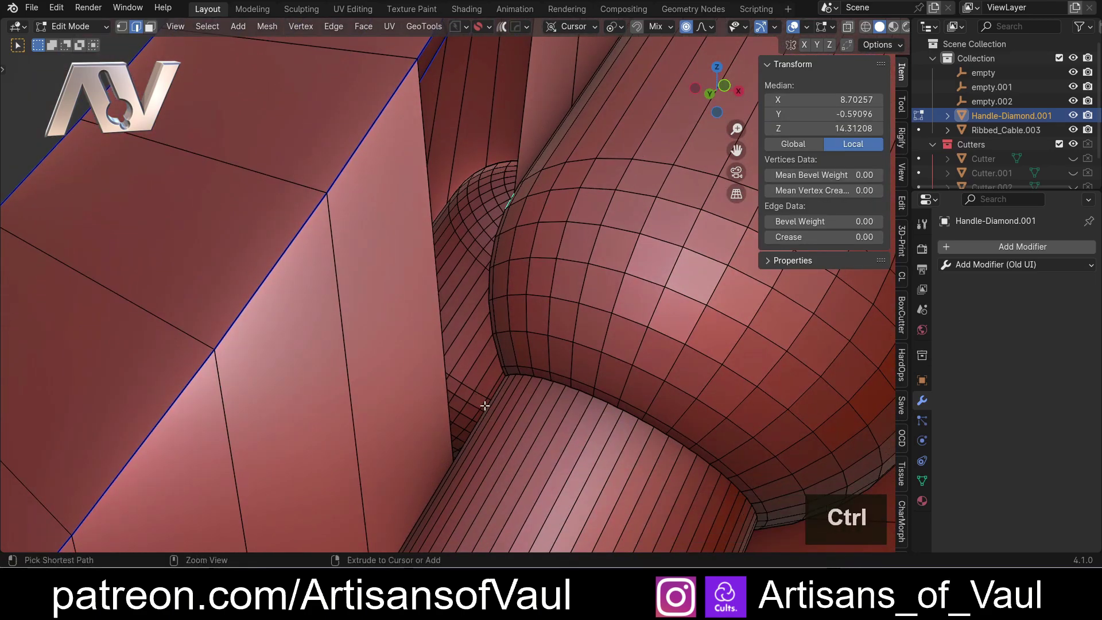
left_click(486, 407, "ctrl")
left_click(439, 343)
middle_click_drag(439, 343, 400, 400, "shift")
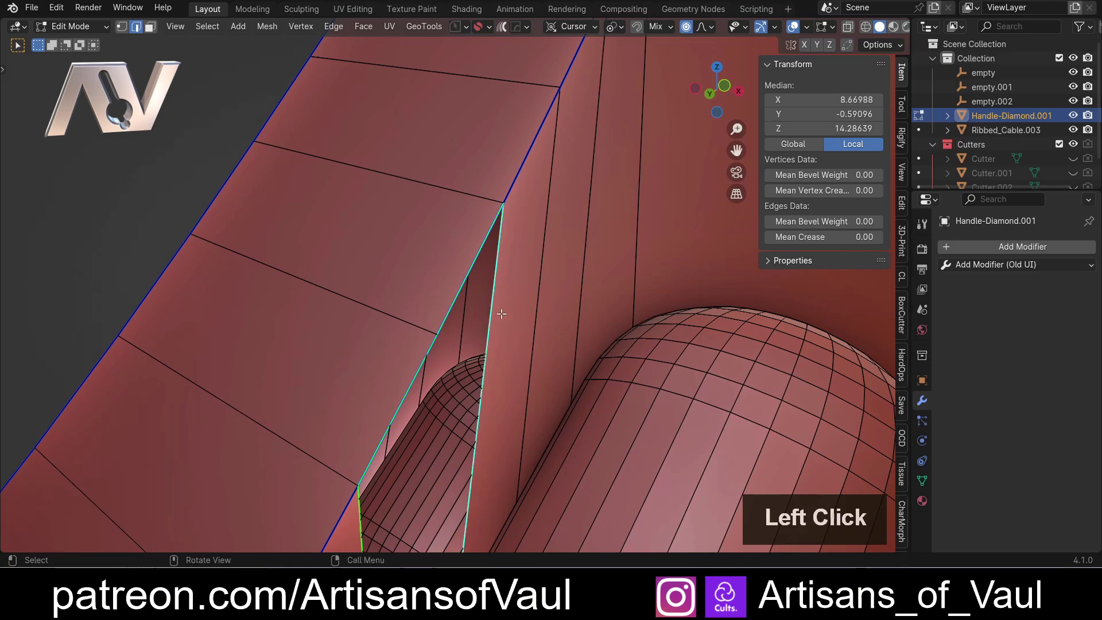
key("f")
middle_click_drag(499, 312, 480, 283, "shift")
scroll(500, 312, "up", 2)
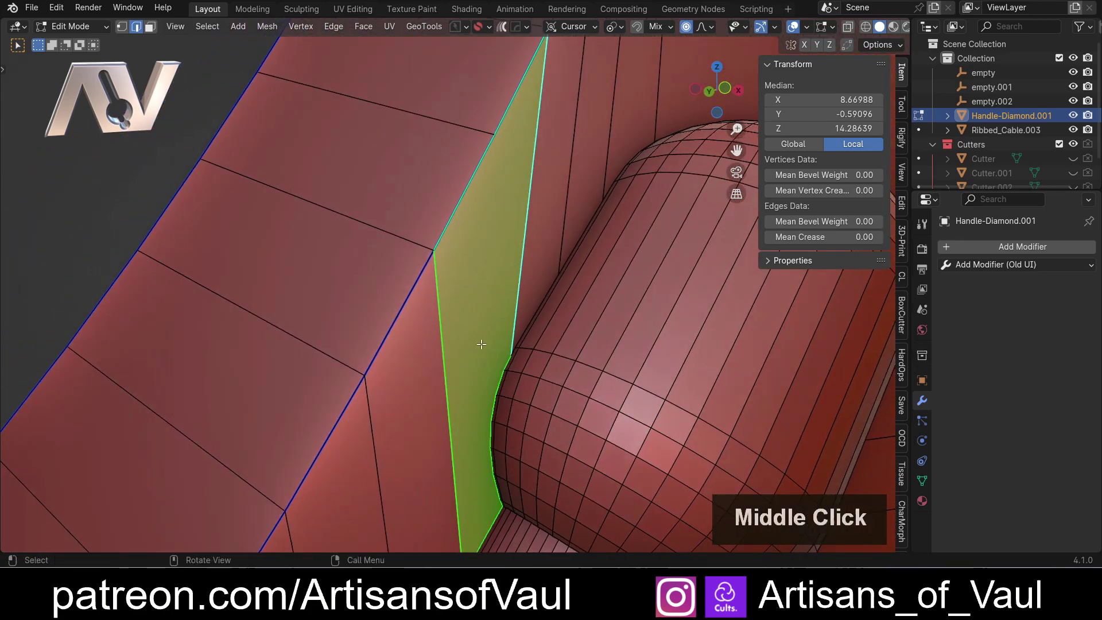
scroll(537, 392, "up", 1)
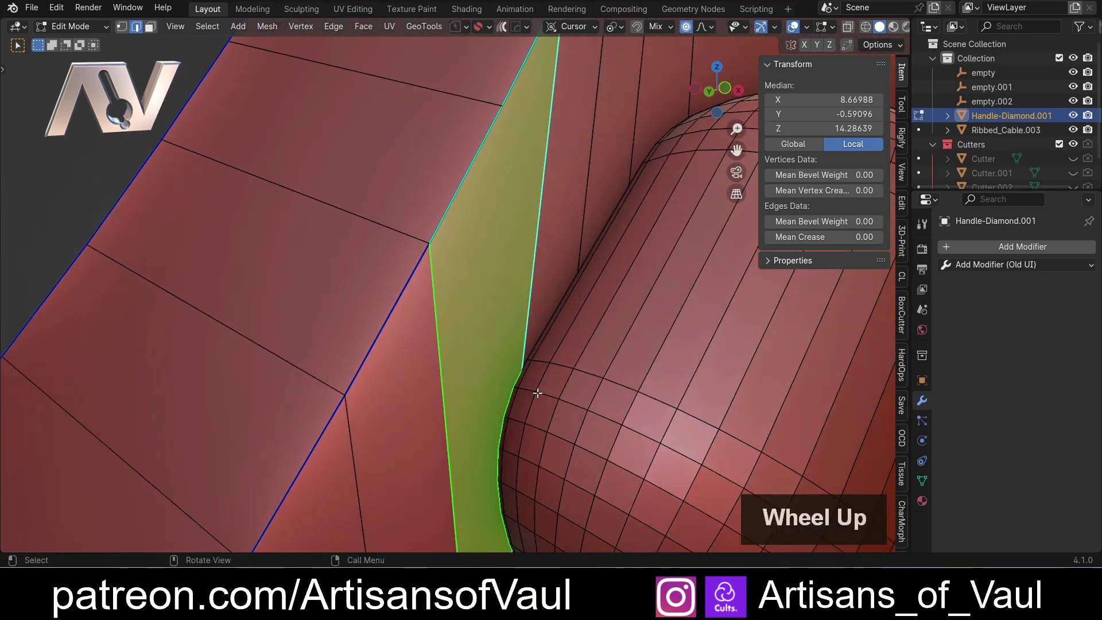
middle_click_drag(515, 196, 559, 133)
key("Tab")
left_click(504, 203)
scroll(504, 203, "down", 1)
scroll(504, 208, "down", 5)
scroll(441, 278, "down", 2)
scroll(441, 273, "down", 1)
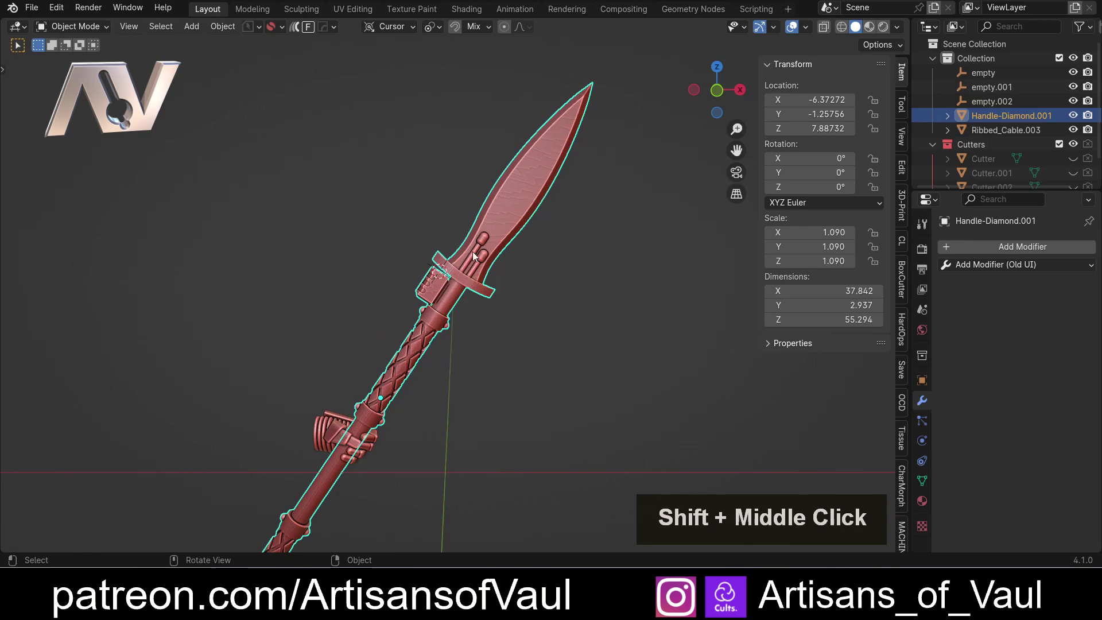
scroll(473, 251, "down", 1)
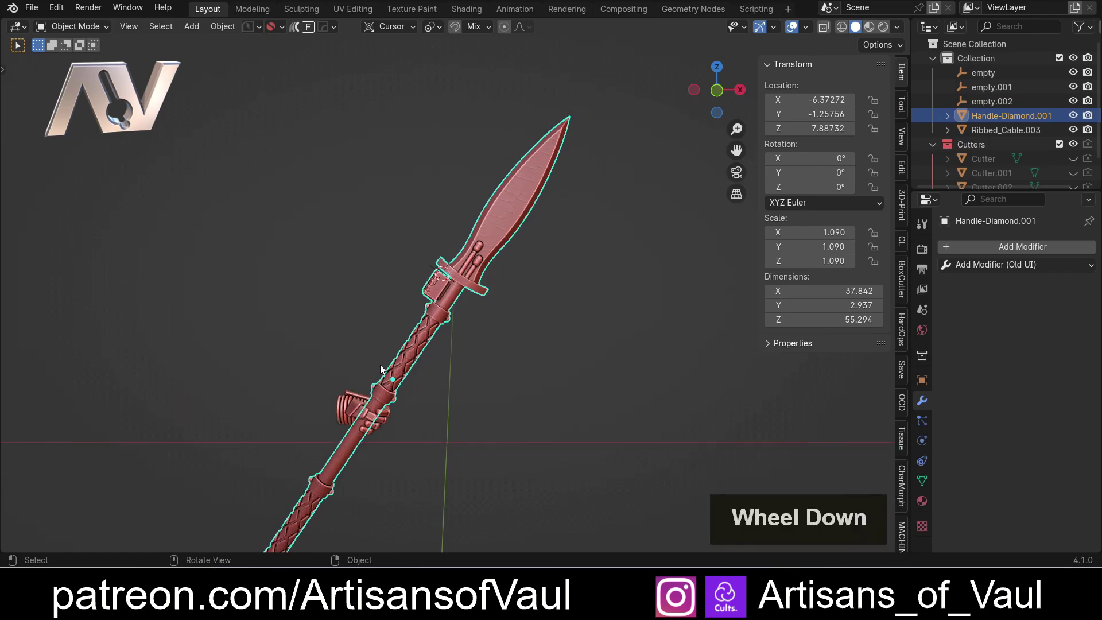
scroll(416, 302, "up", 3)
middle_click_drag(416, 302, 614, 321)
middle_click_drag(614, 321, 640, 312, "shift")
scroll(639, 305, "up", 4)
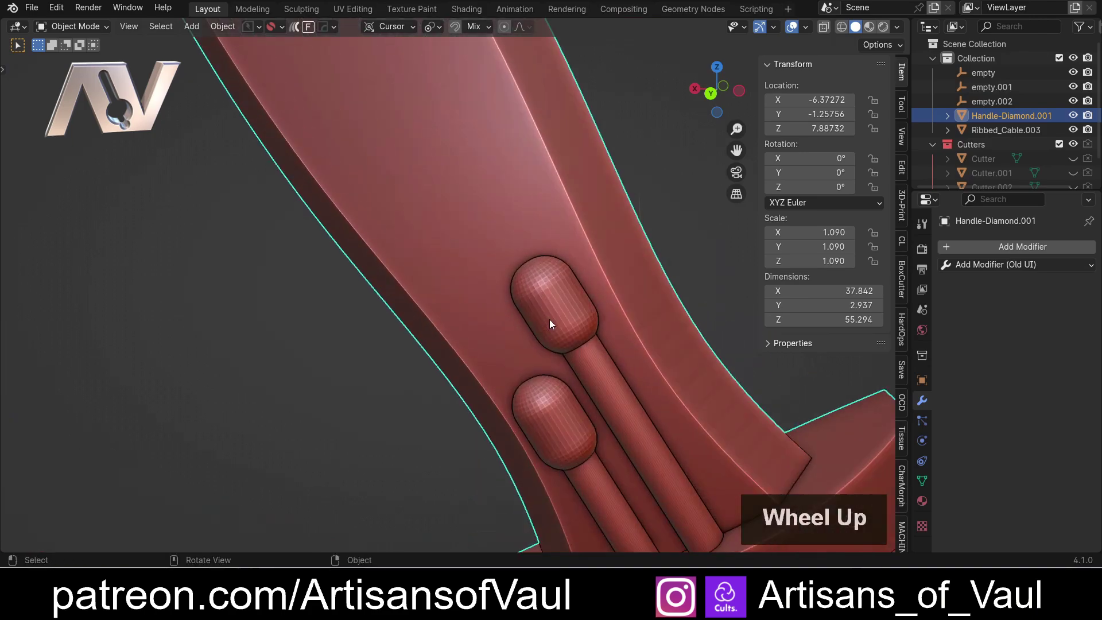
middle_click_drag(551, 322, 525, 309)
In Edit Mode, select the sliver face beside the second knob and delete it.
key("Tab")
scroll(511, 297, "up", 4)
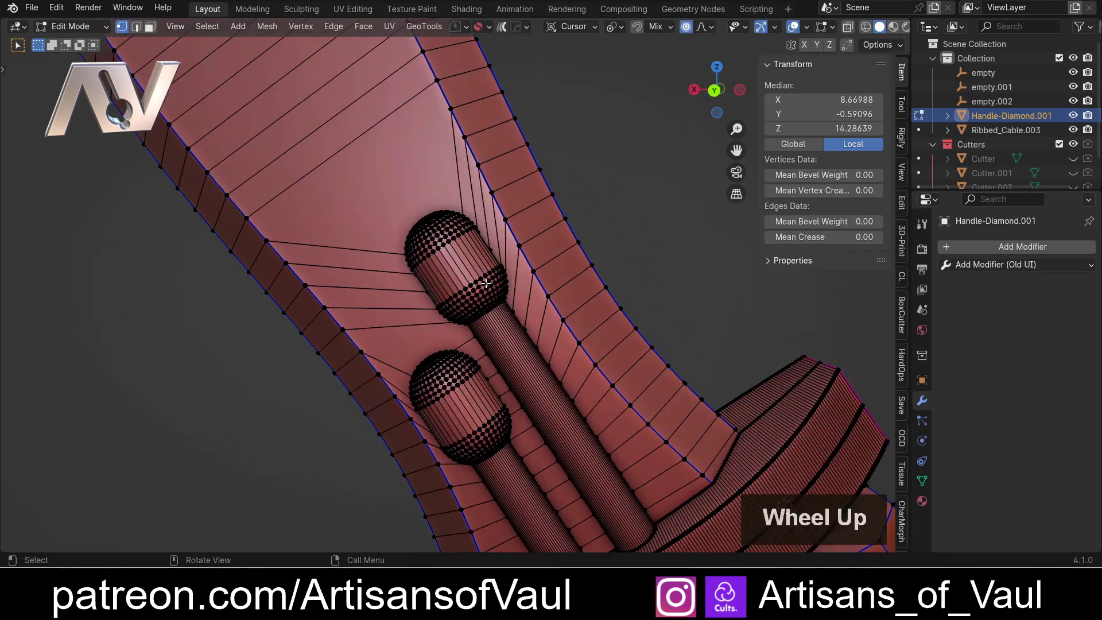
key("3")
left_click(511, 296)
scroll(482, 304, "up", 4)
key("shift+z")
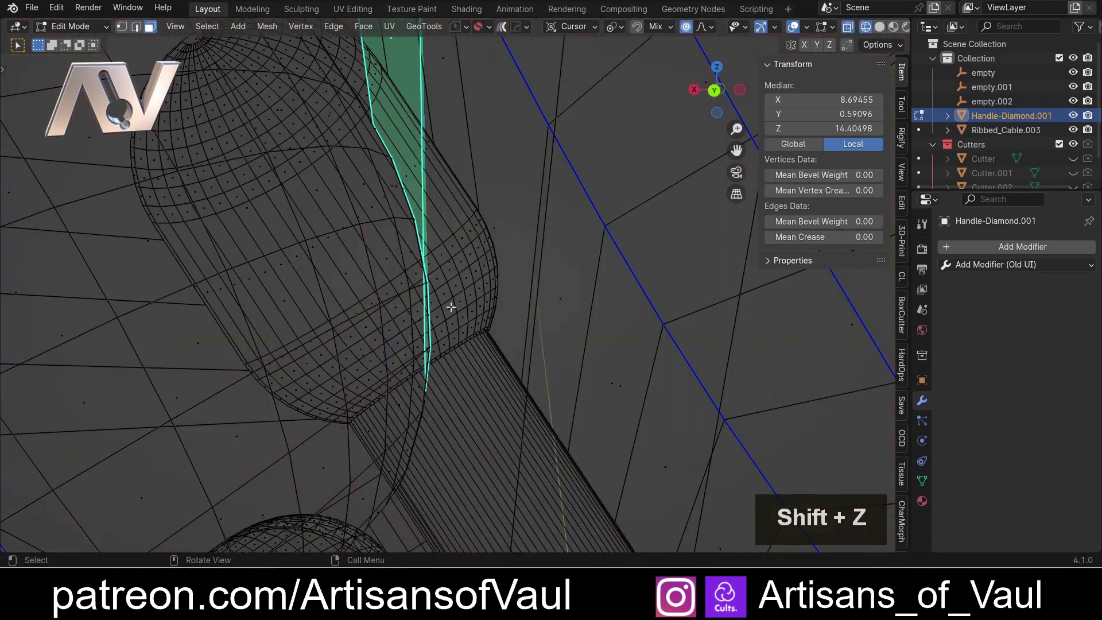
mouse_move(448, 308)
middle_mouse_down()
mouse_move(570, 308)
mouse_move(478, 319)
middle_mouse_up()
key("shift+z")
scroll(485, 367, "down", 4)
key("x")
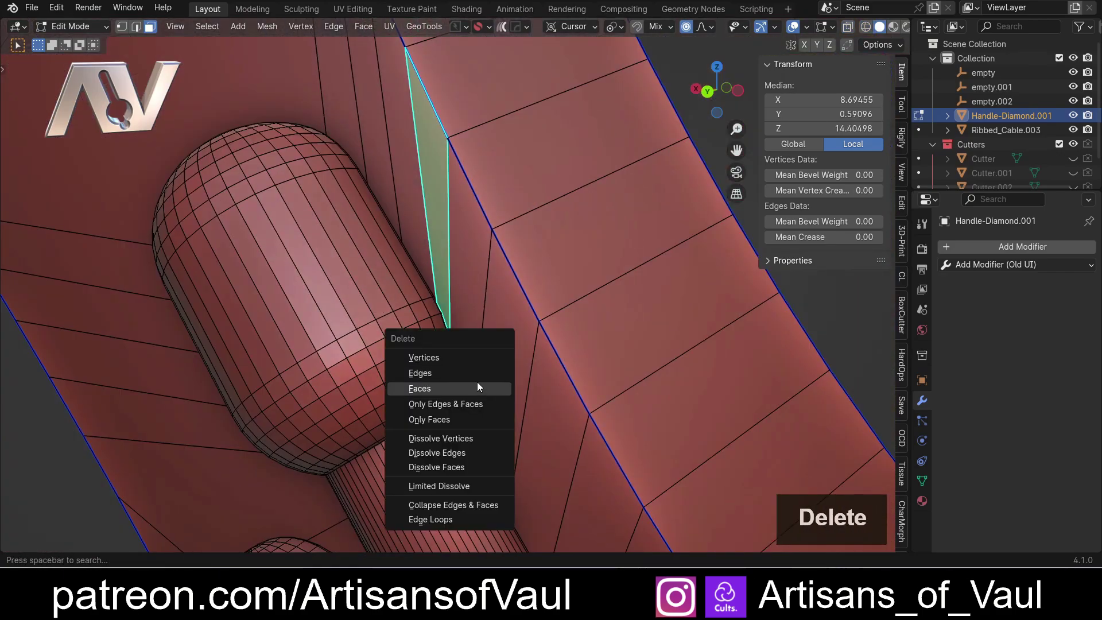
left_click(477, 382)
Delete the leftover vertical edge beside the second knob.
key("Tab")
left_click(451, 267)
key("Delete")
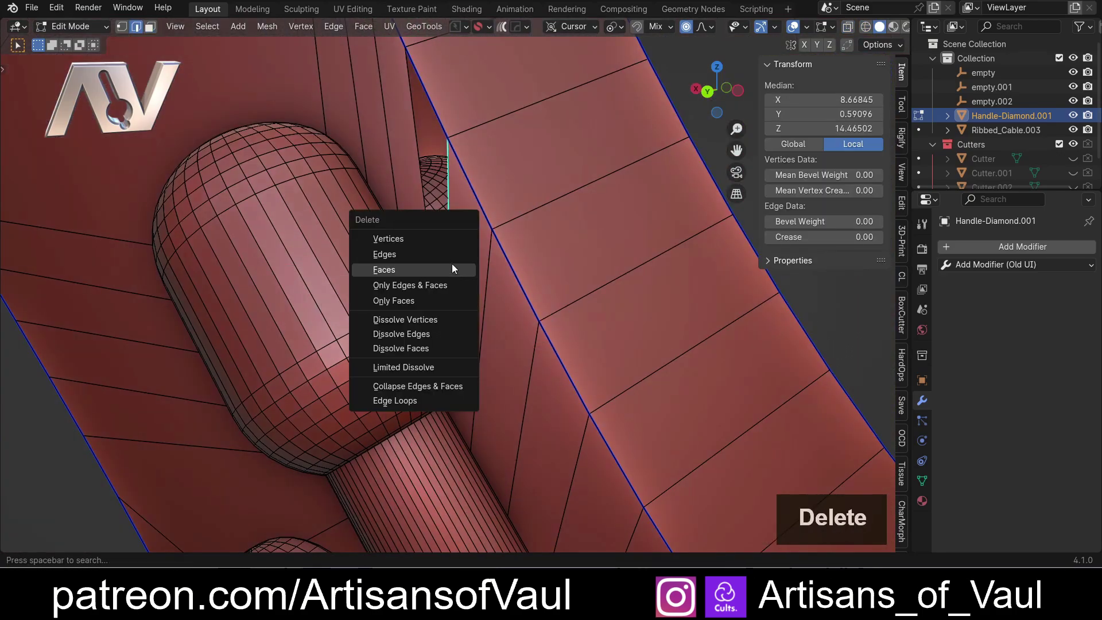
left_click(453, 265)
Select the knob's rim edges plus the tall opposite edge and fill a new face.
left_click(441, 310)
double_click(442, 310)
left_click(441, 307)
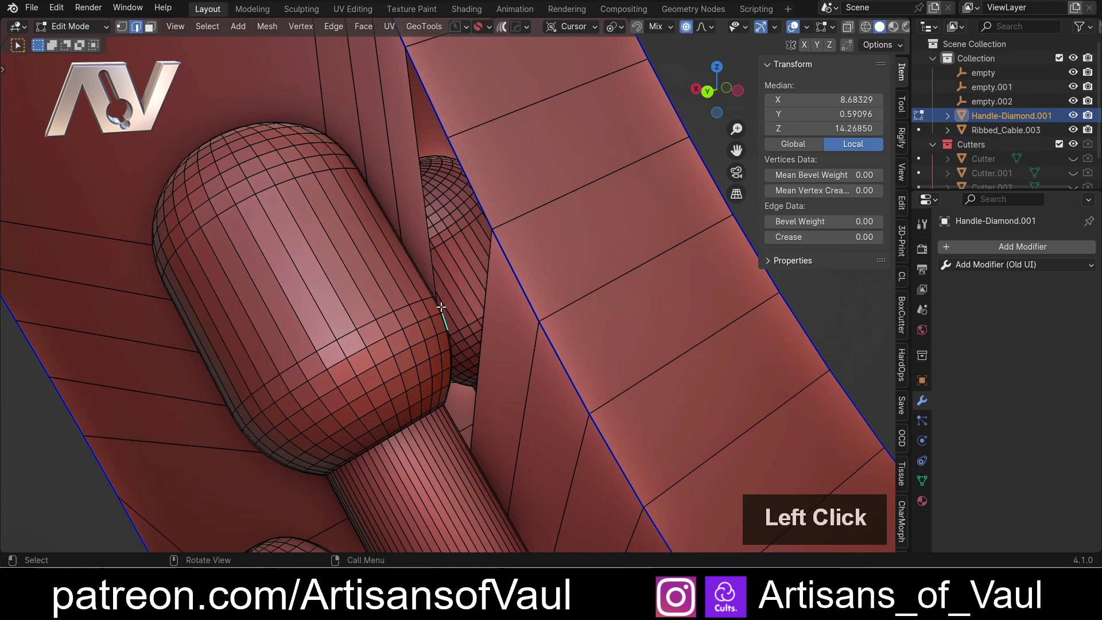
left_click(463, 434, "ctrl")
left_click(491, 239, "ctrl")
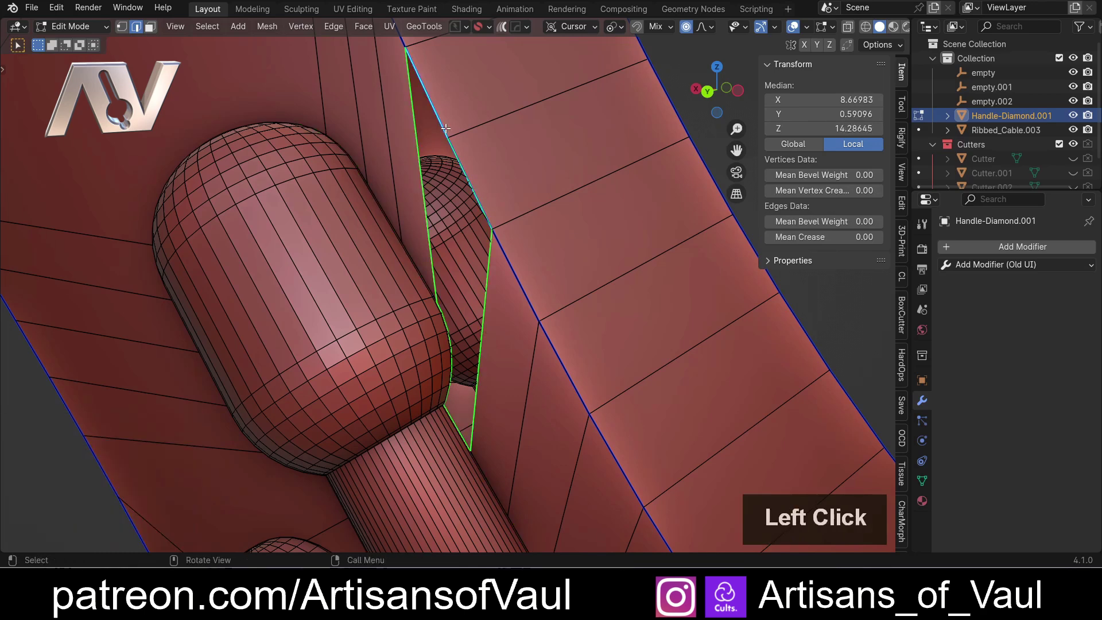
key("f")
Switch to Object Mode and orbit around the whole spear to review it.
key("Tab")
left_click(460, 57)
scroll(465, 234, "down", 5)
middle_click_drag(465, 235, 665, 251)
scroll(610, 298, "down", 4)
middle_click_drag(611, 298, 674, 130)
left_click(711, 87)
middle_click_drag(588, 254, 519, 299)
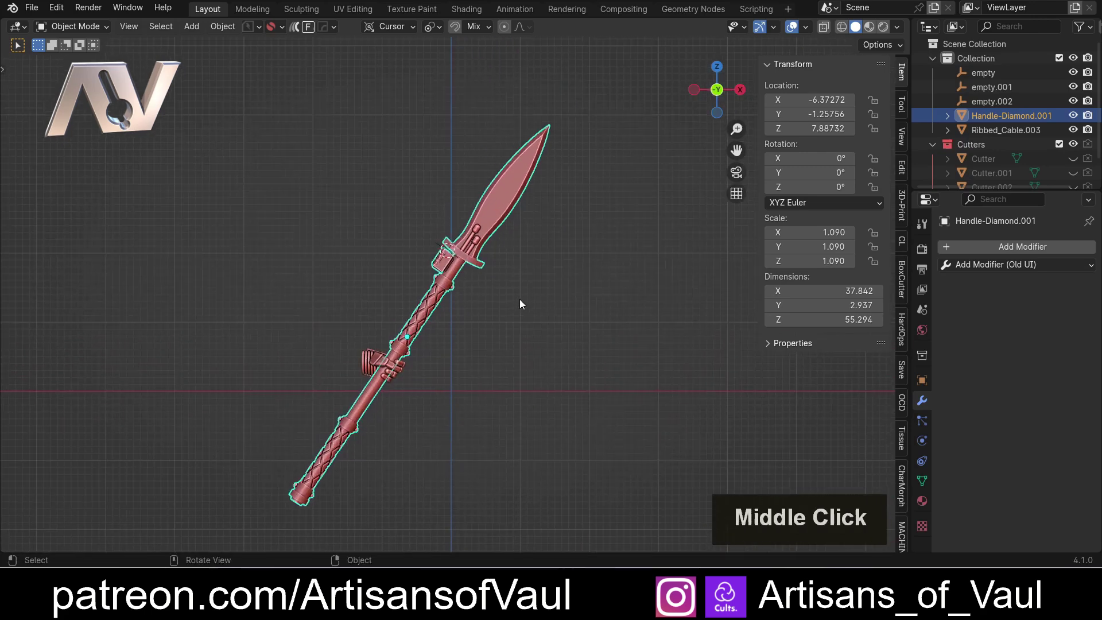